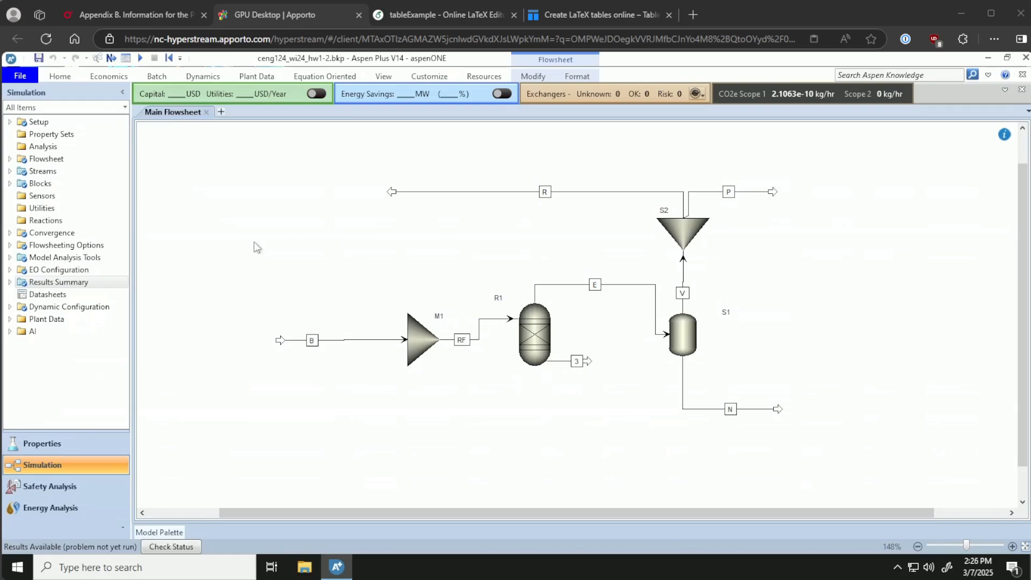
Open the stream results summary table for the flowsheet.
click(10, 284)
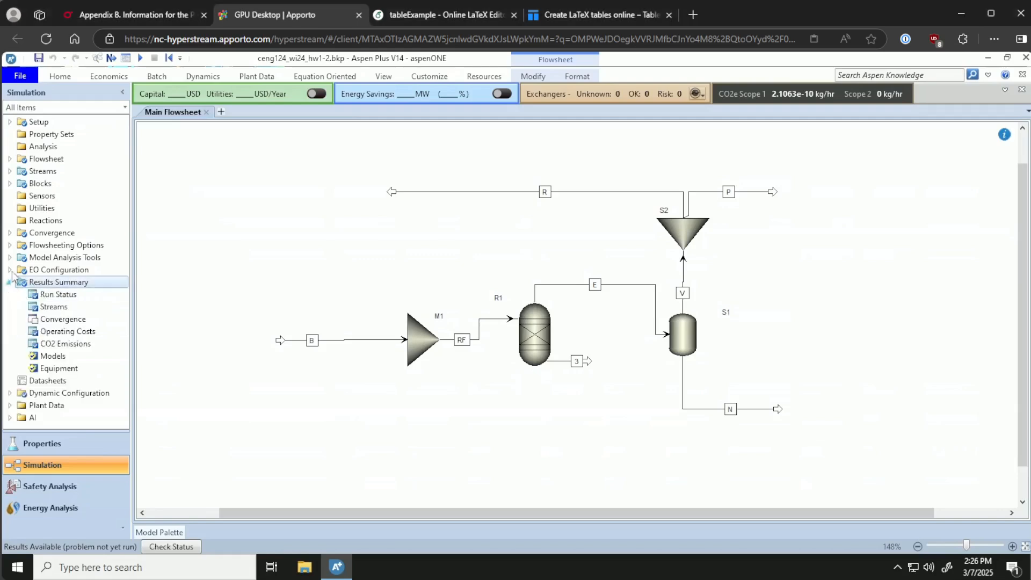
click(60, 307)
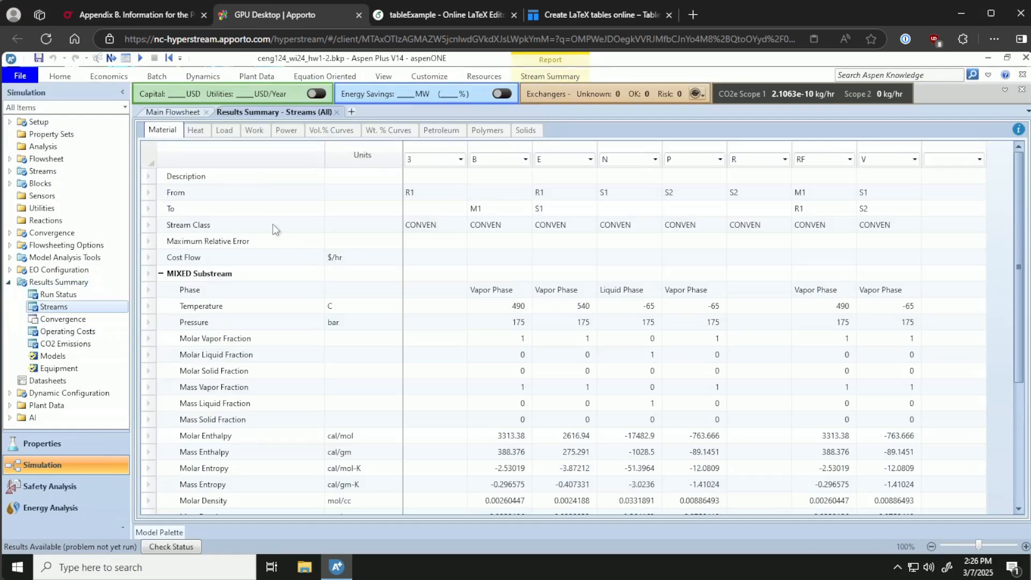
scroll(262, 249, down, 3)
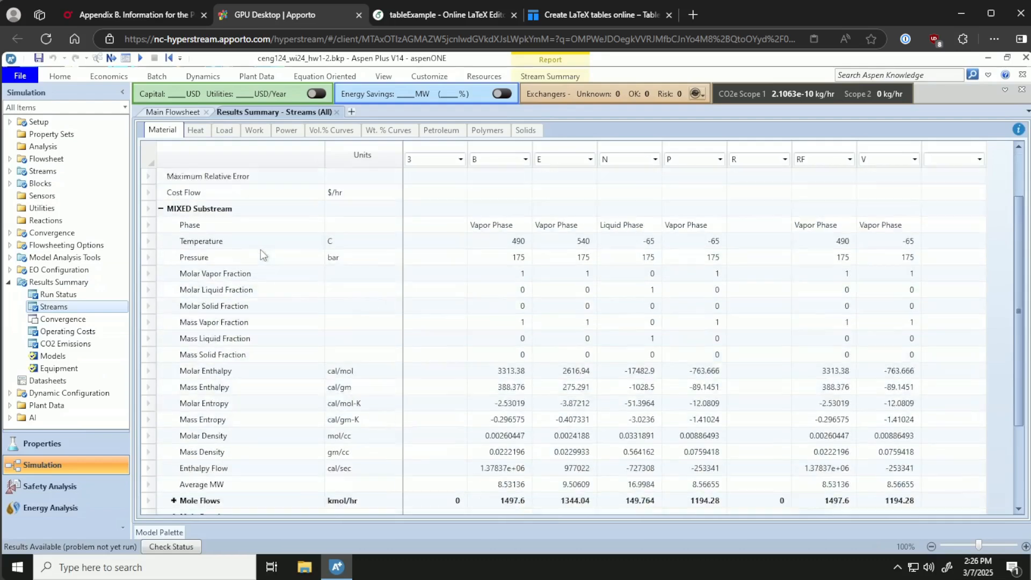
scroll(258, 246, up, 3)
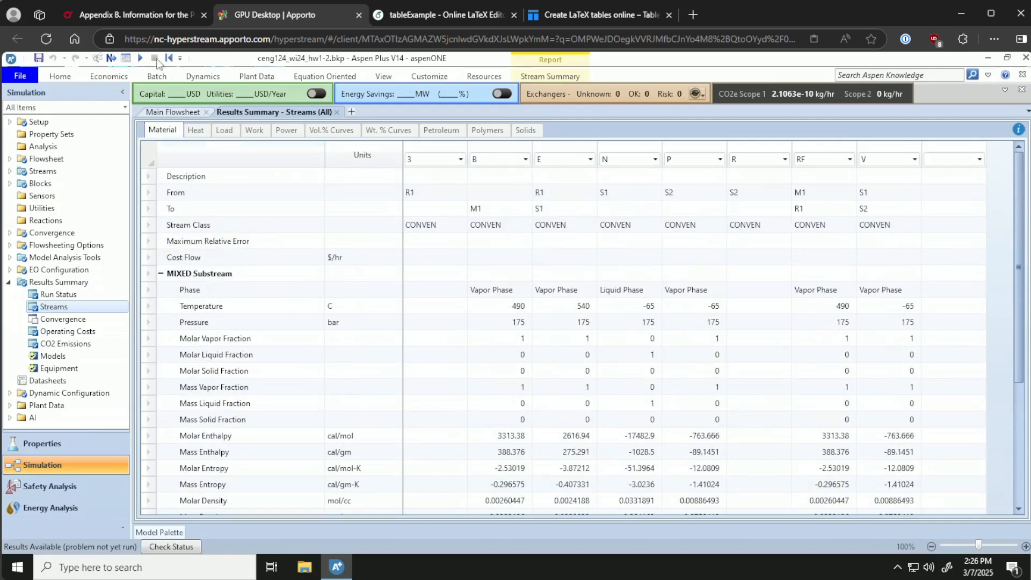
Review the textbook's stream table for Unit 300 and the packages loaded in the LaTeX document's preamble.
click(166, 16)
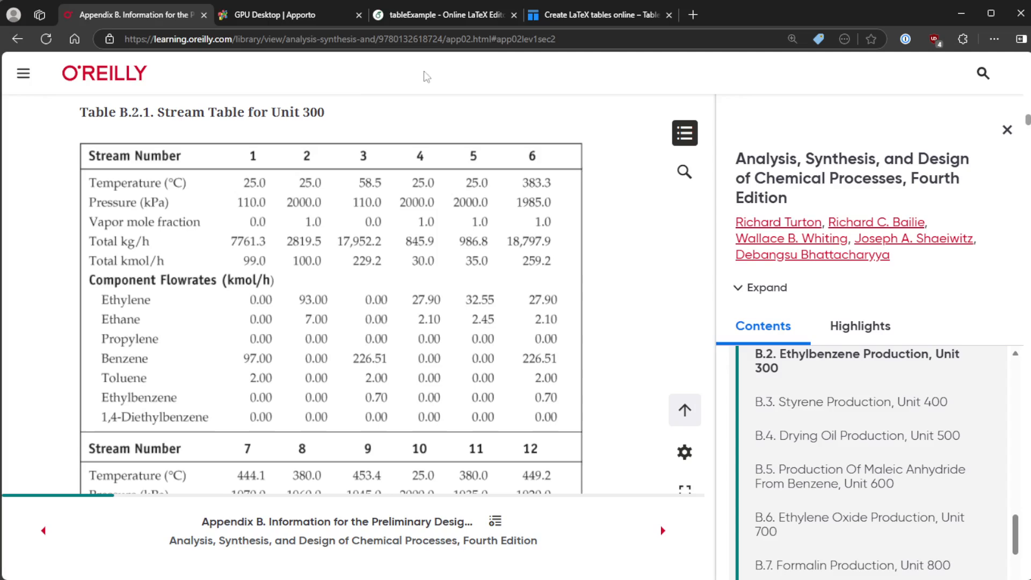
click(462, 20)
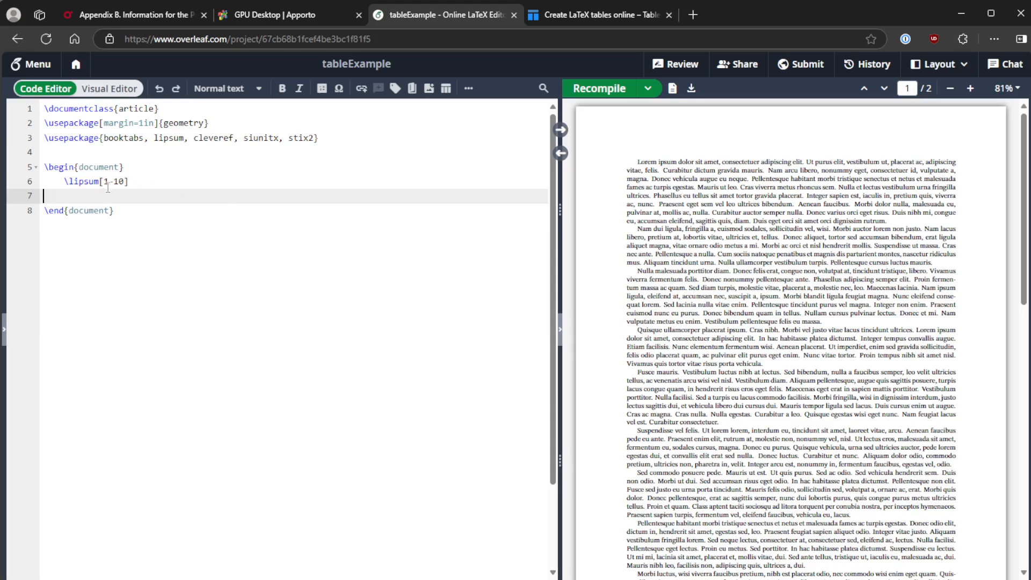
drag(105, 141, 144, 139)
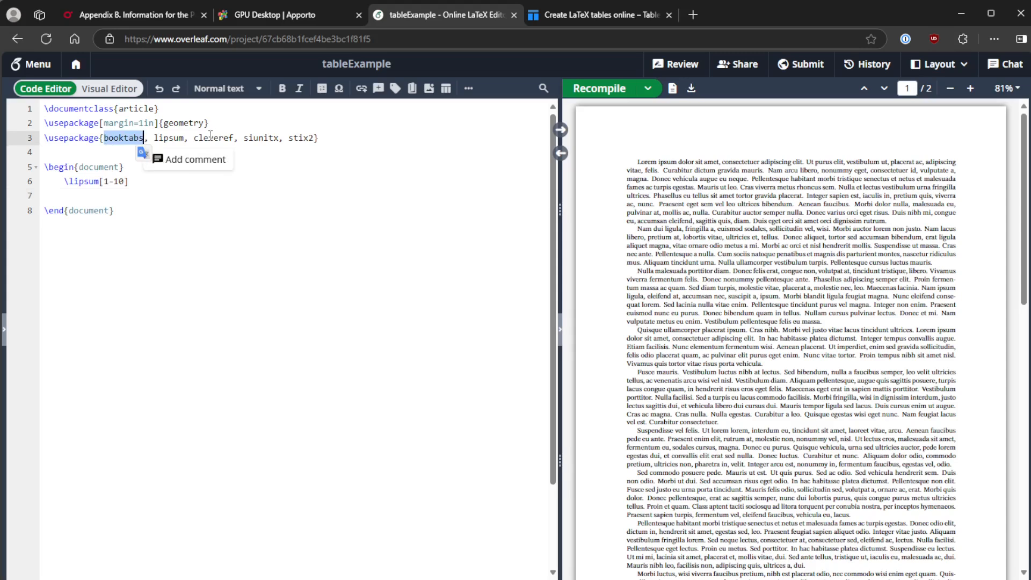
drag(167, 139, 315, 138)
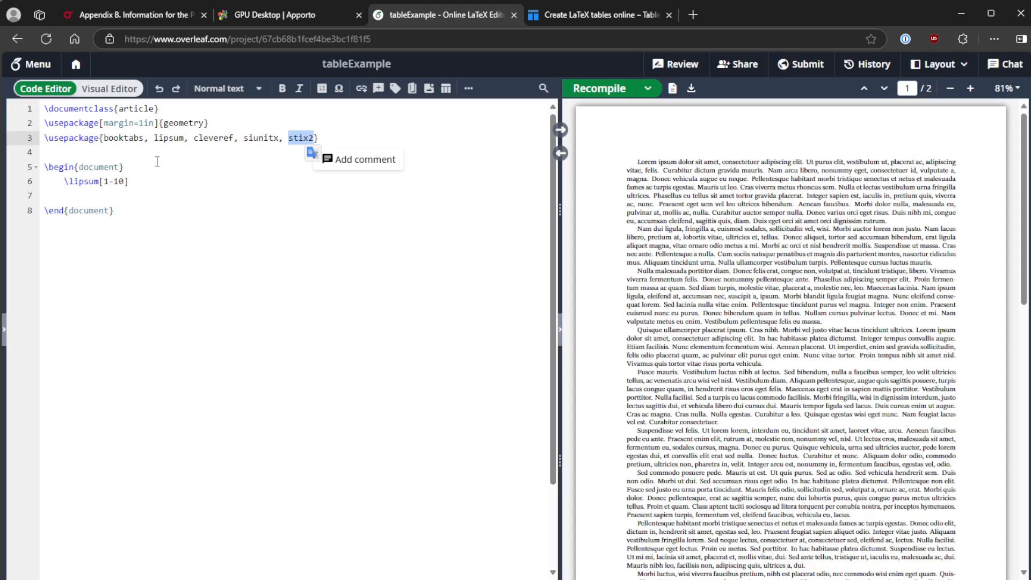
drag(99, 123, 209, 123)
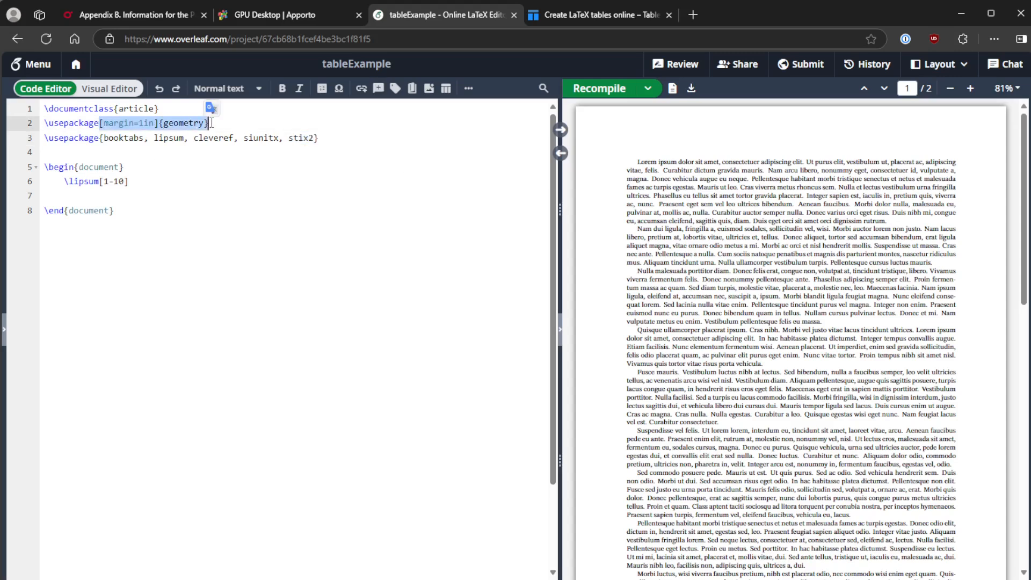
click(94, 194)
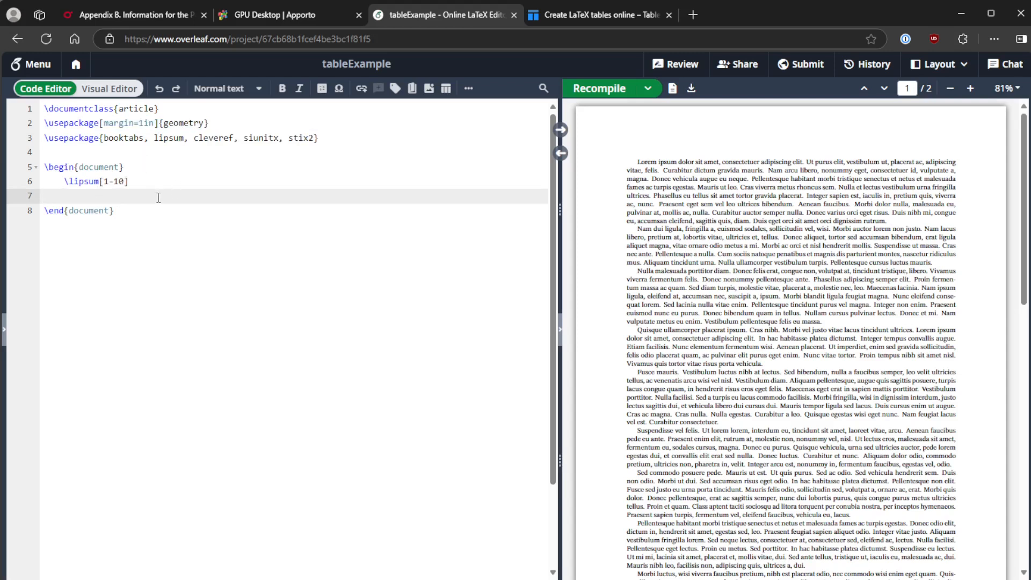
Select and copy the entire stream results table.
click(302, 21)
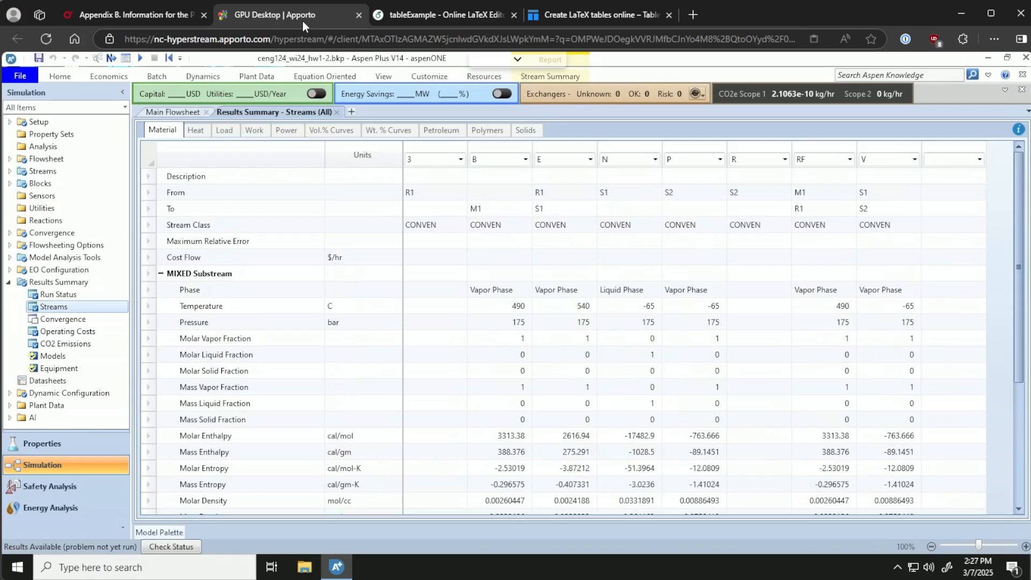
click(149, 159)
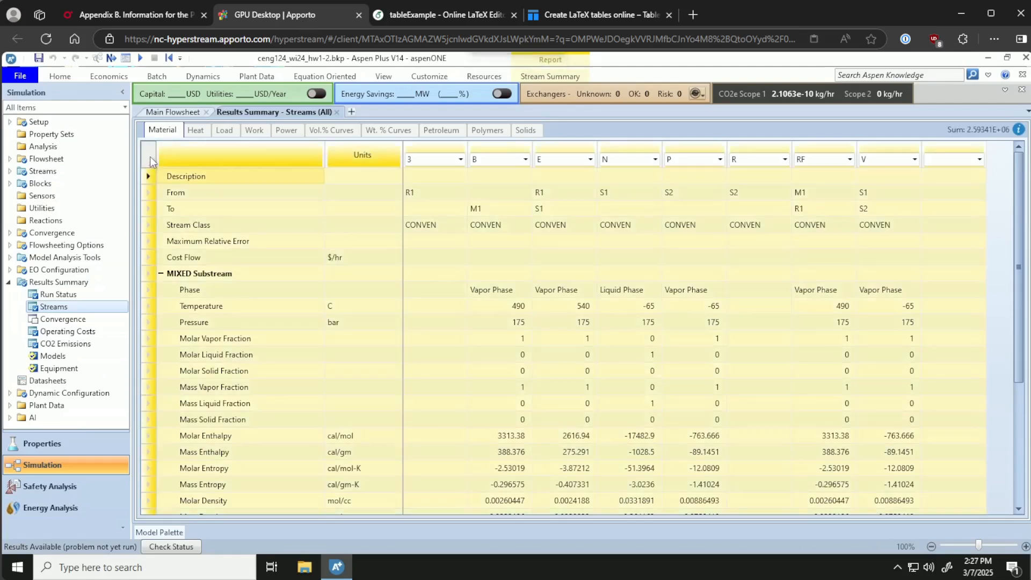
right_click(150, 157)
click(136, 166)
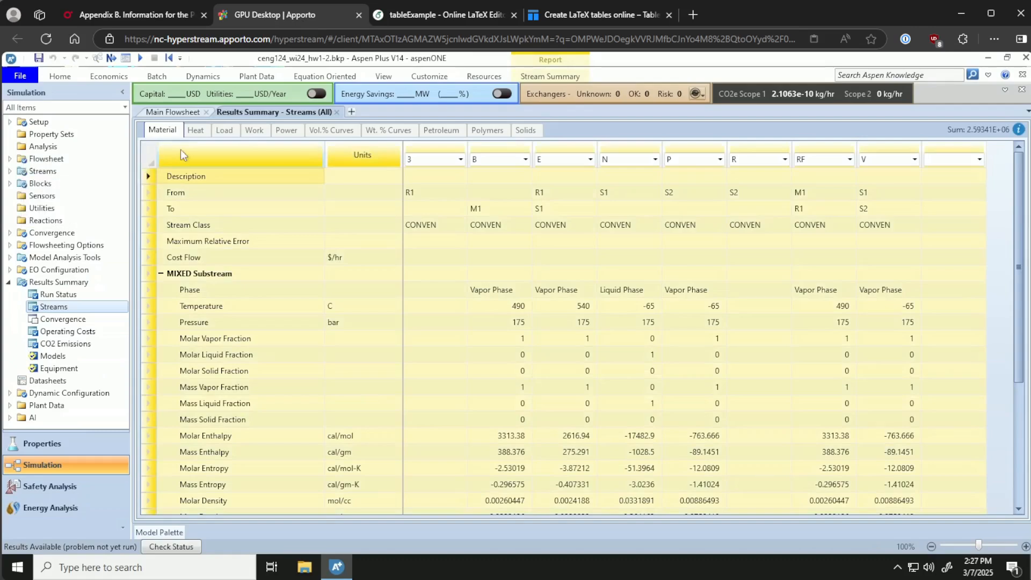
Paste the copied stream table into the spreadsheet starting at cell A7.
key(alt+Tab)
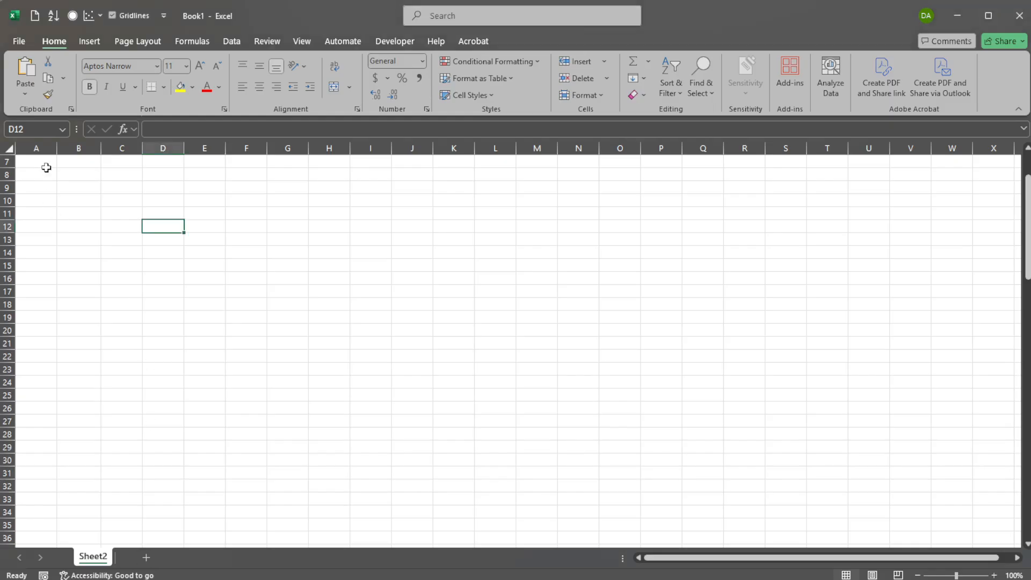
click(47, 166)
key(ctrl+v)
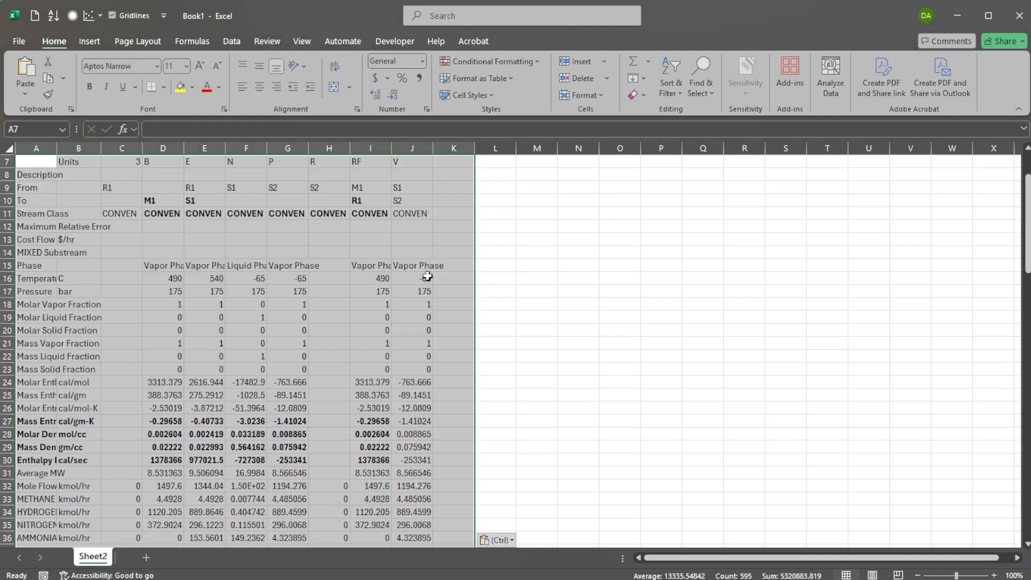
Remove bold formatting from the pasted table and autofit the width of column A.
key(ctrl+b)
key(ctrl+b)
click(238, 239)
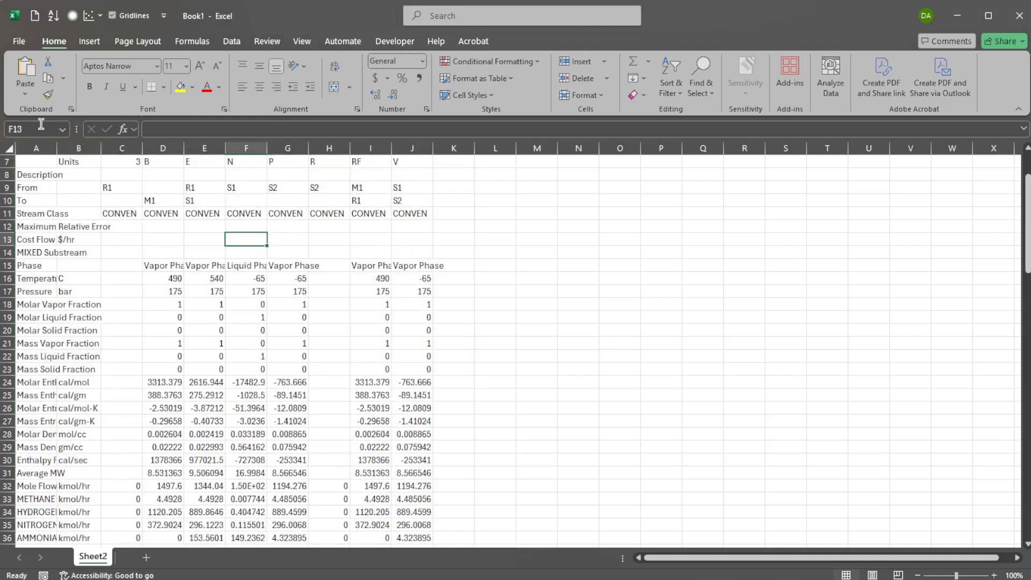
double_click(57, 149)
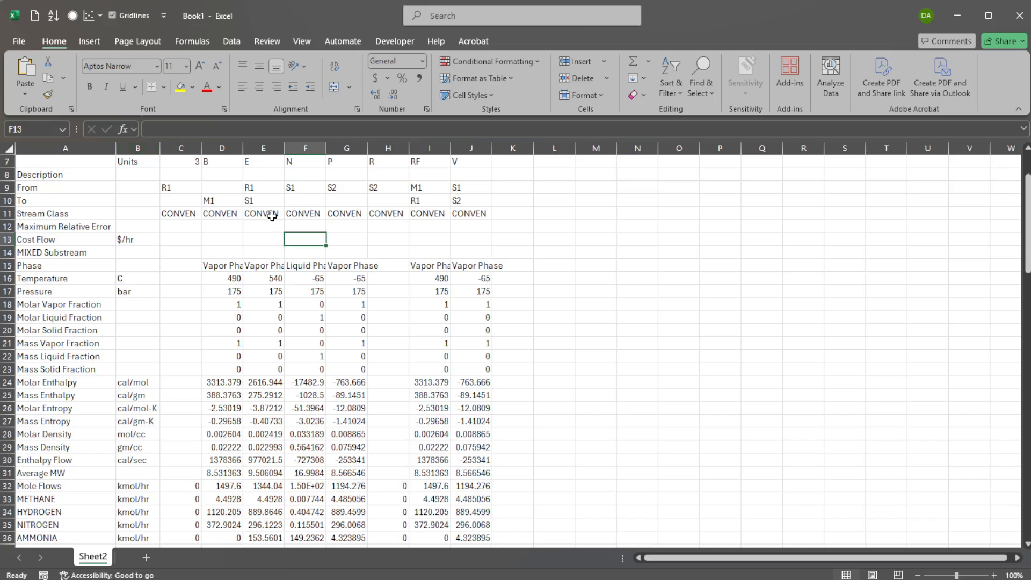
Bold the row of stream names B through V.
drag(221, 160, 458, 171)
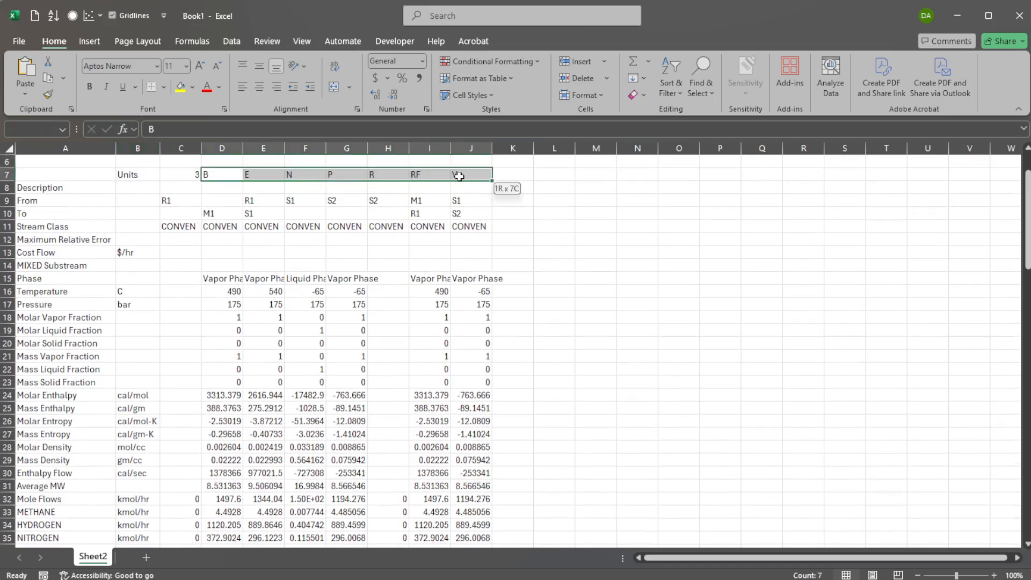
key(ctrl+b)
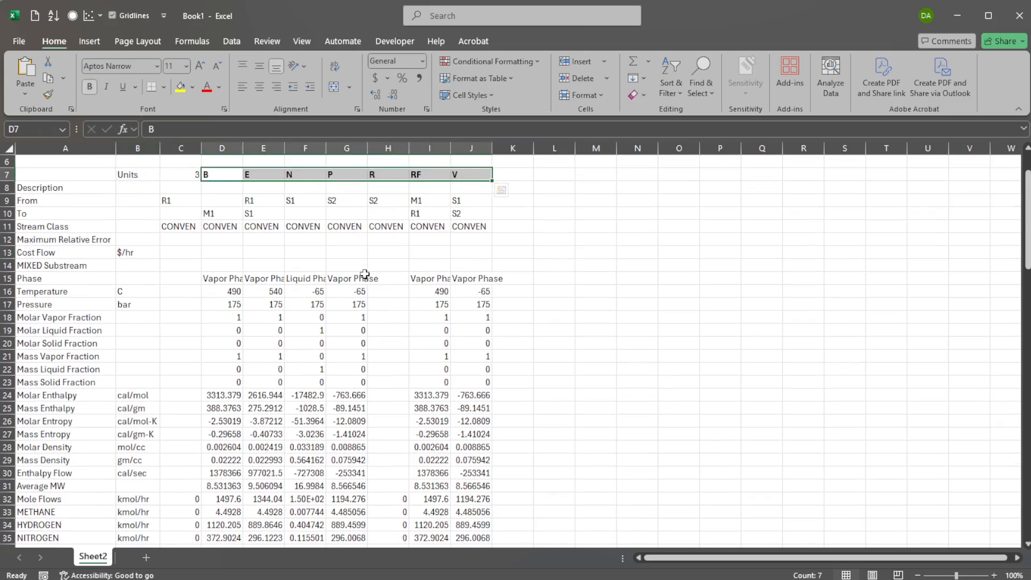
Delete the empty column for stream R.
click(388, 149)
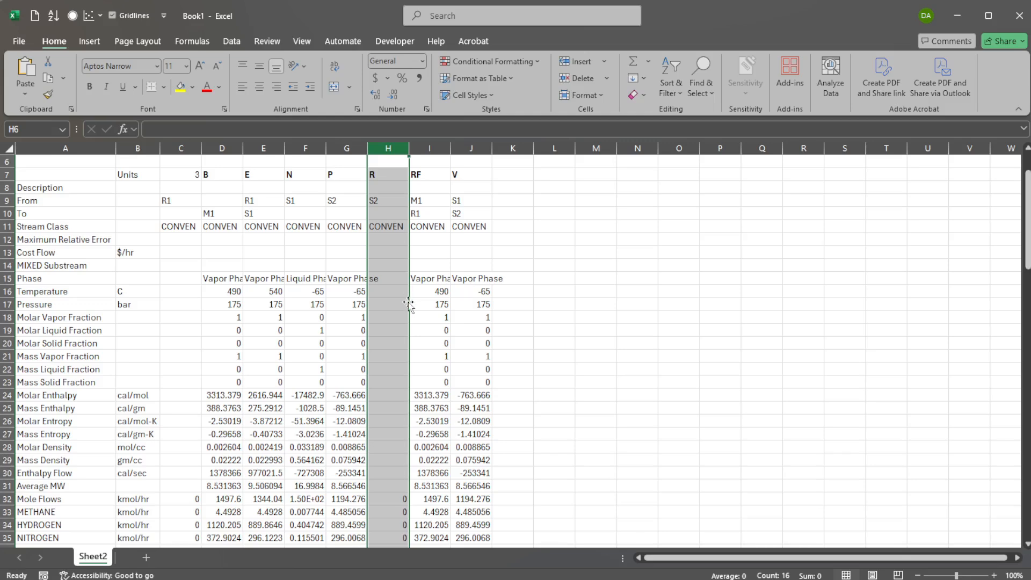
scroll(408, 304, down, 12)
scroll(413, 290, up, 7)
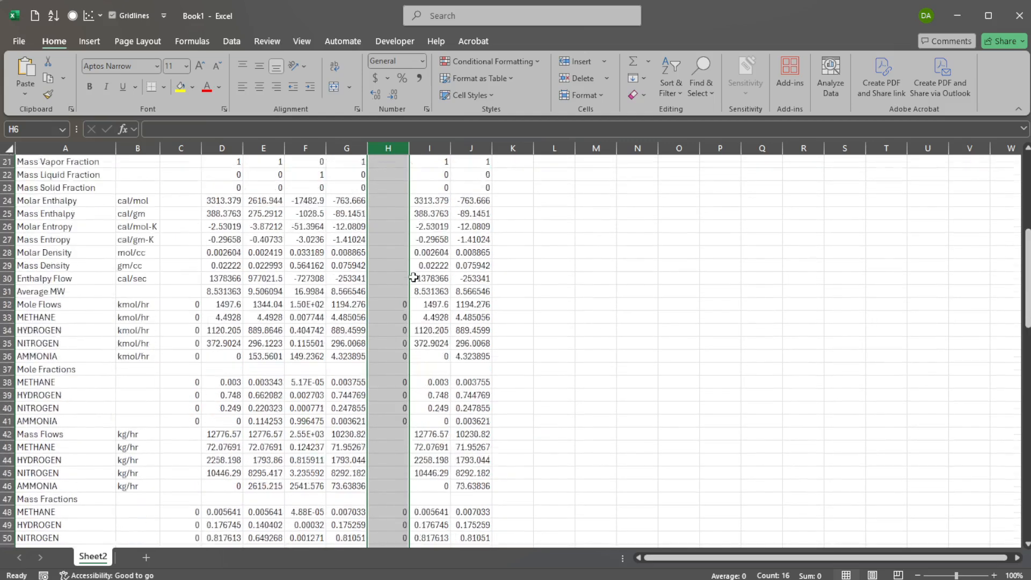
scroll(414, 278, up, 7)
right_click(387, 149)
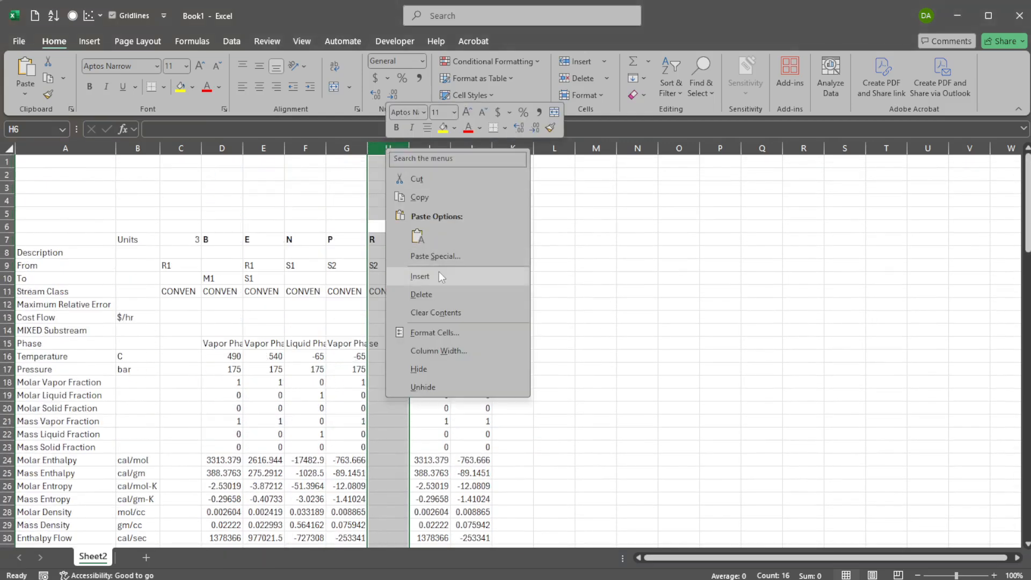
click(432, 295)
scroll(395, 250, down, 4)
scroll(388, 256, up, 1)
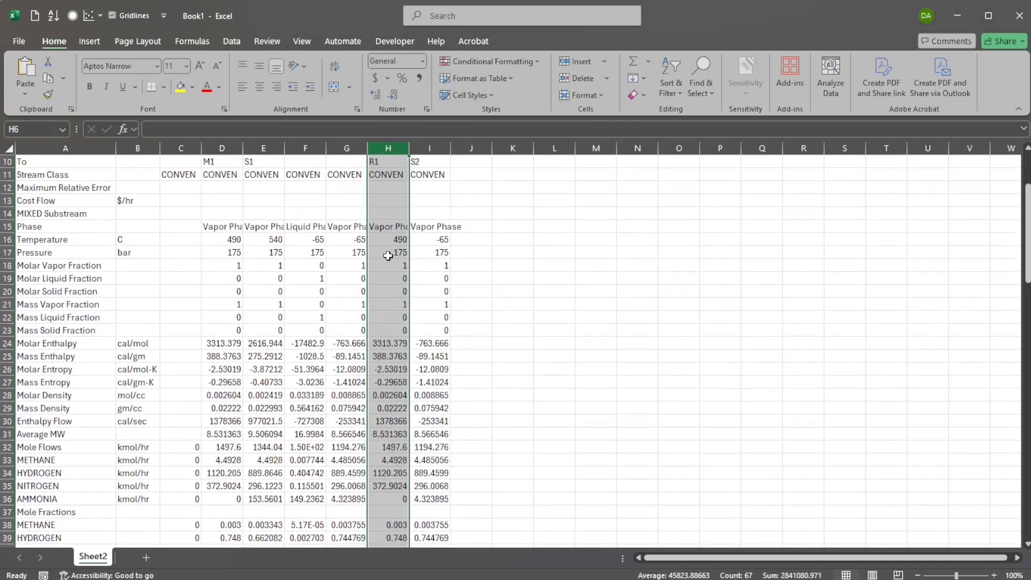
scroll(388, 256, up, 1)
click(383, 252)
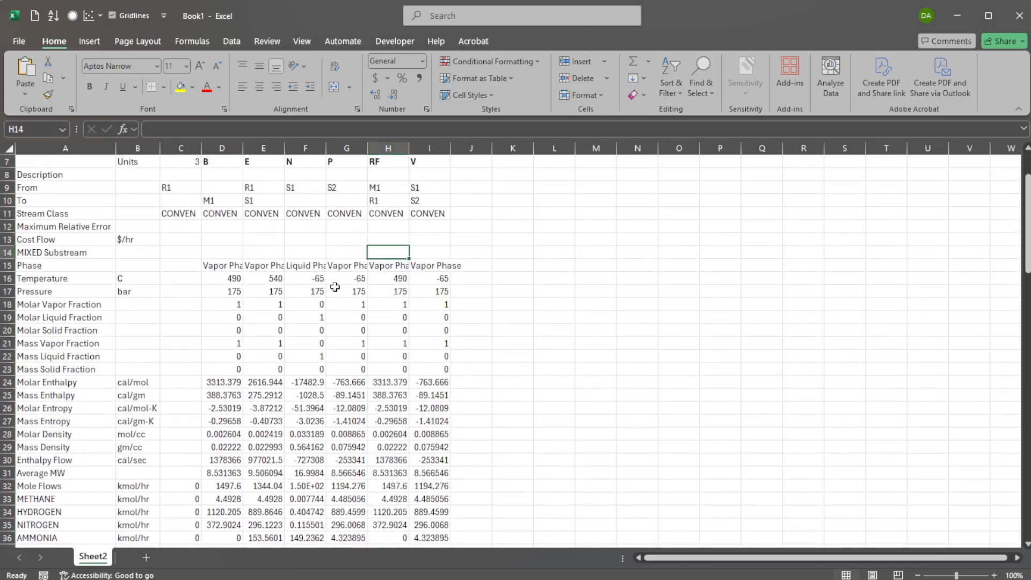
Bold the Temperature and Pressure rows, including their labels and units.
drag(231, 279, 422, 289)
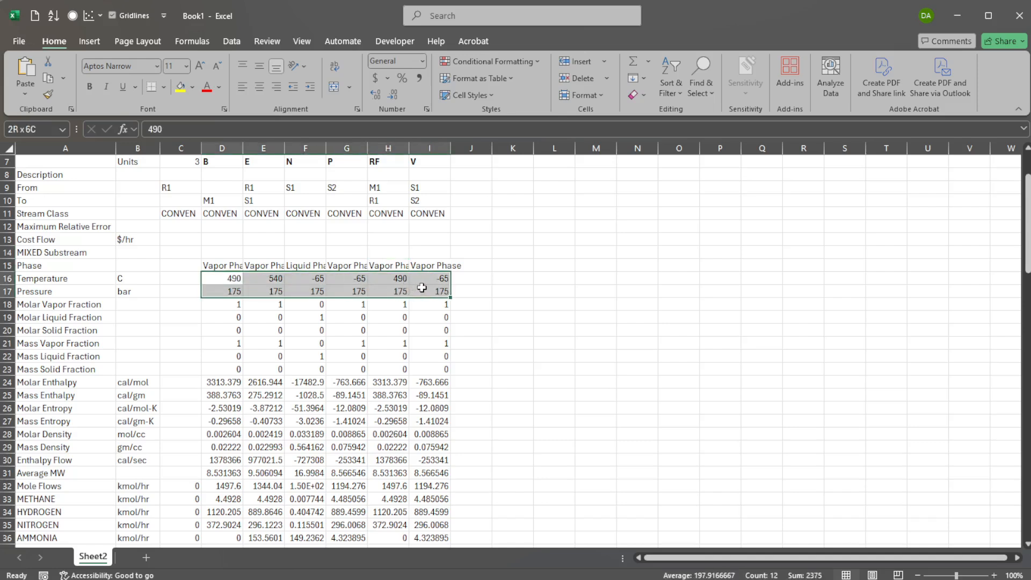
key(ctrl+b)
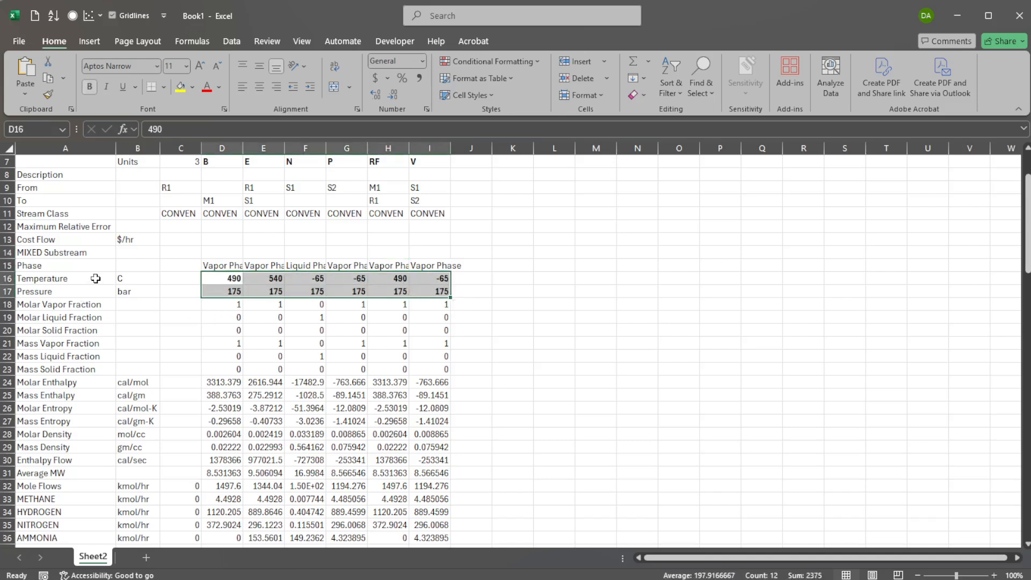
drag(95, 278, 129, 290)
key(ctrl+b)
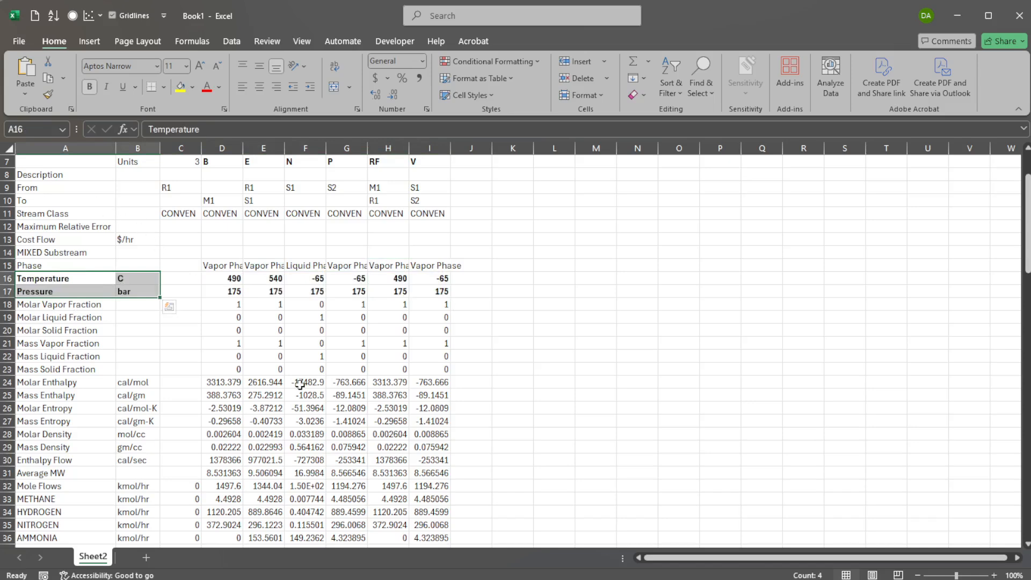
Bold the entire Molar Vapor Fraction row.
click(95, 307)
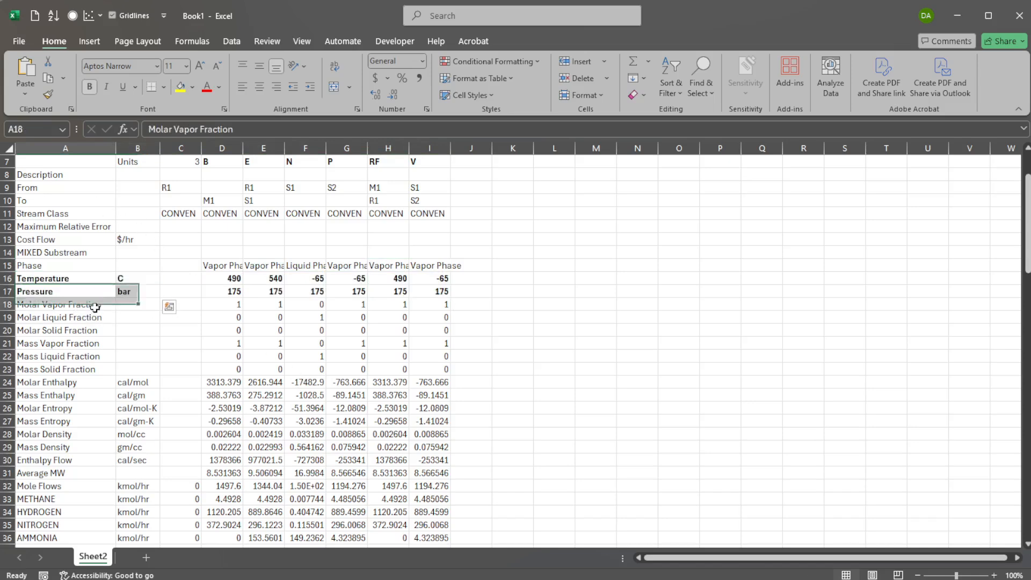
drag(95, 307, 441, 306)
key(ctrl+b)
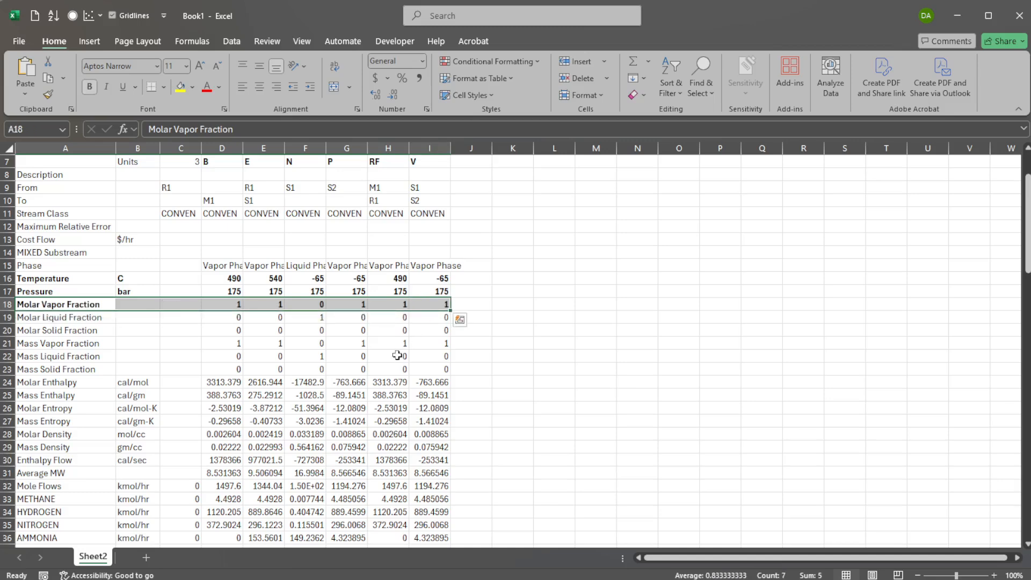
Bold the Mole Flows row and the METHANE, HYDROGEN, NITROGEN and AMMONIA flow rows beneath it.
scroll(264, 288, down, 2)
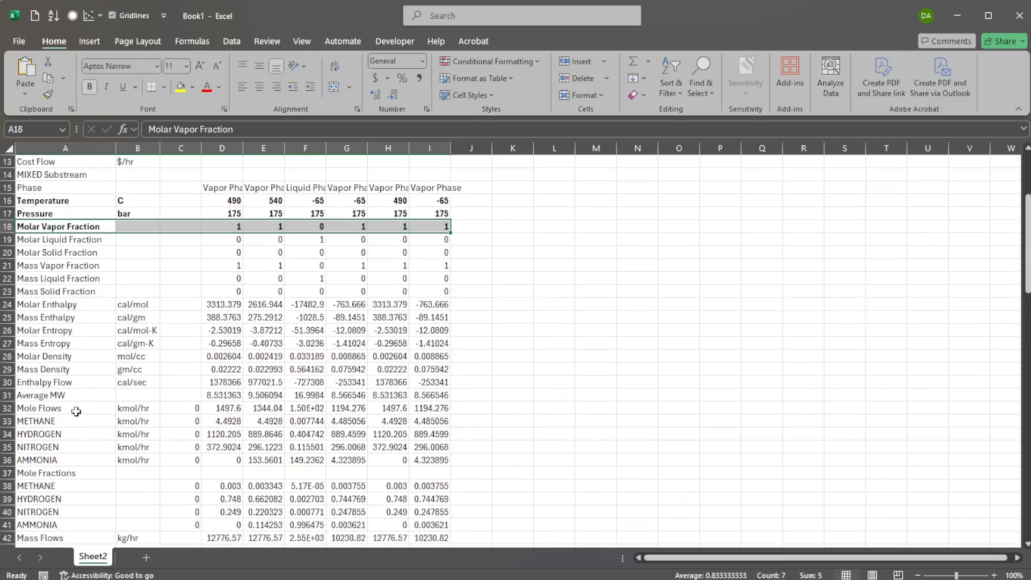
drag(73, 410, 419, 407)
key(ctrl+b)
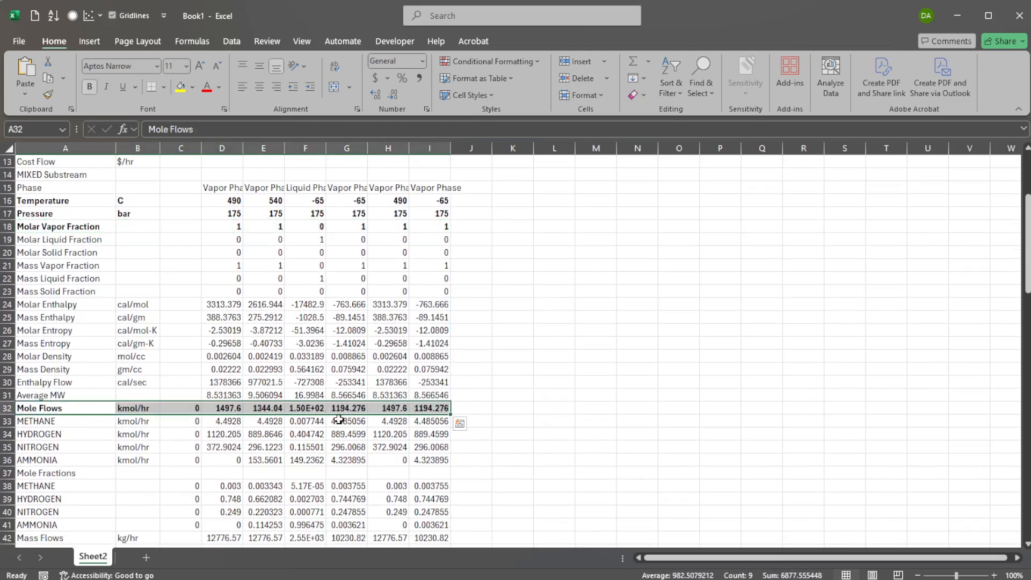
drag(103, 427, 459, 473)
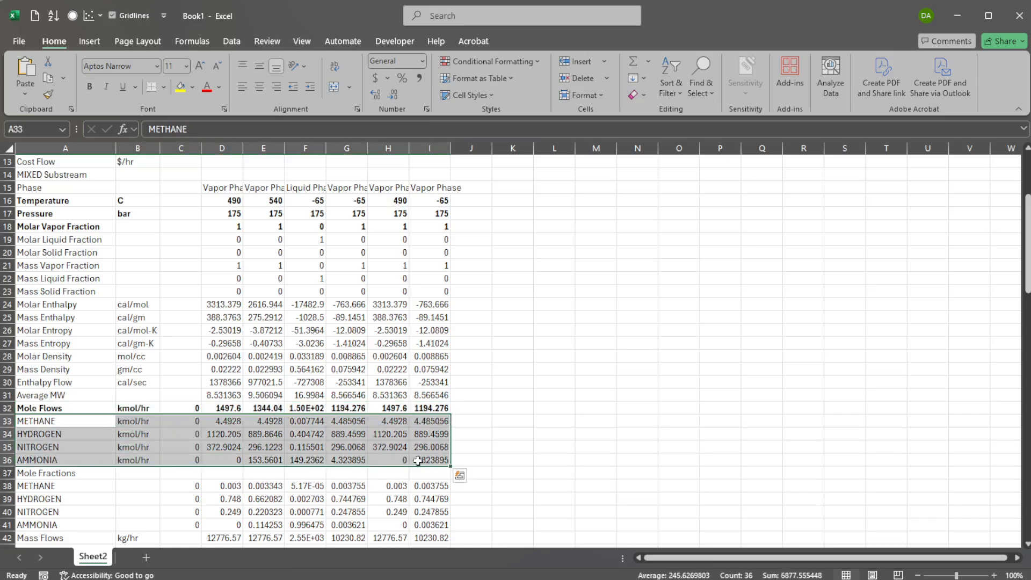
key(ctrl+b)
Bold the entire Mass Flows row.
scroll(265, 394, down, 2)
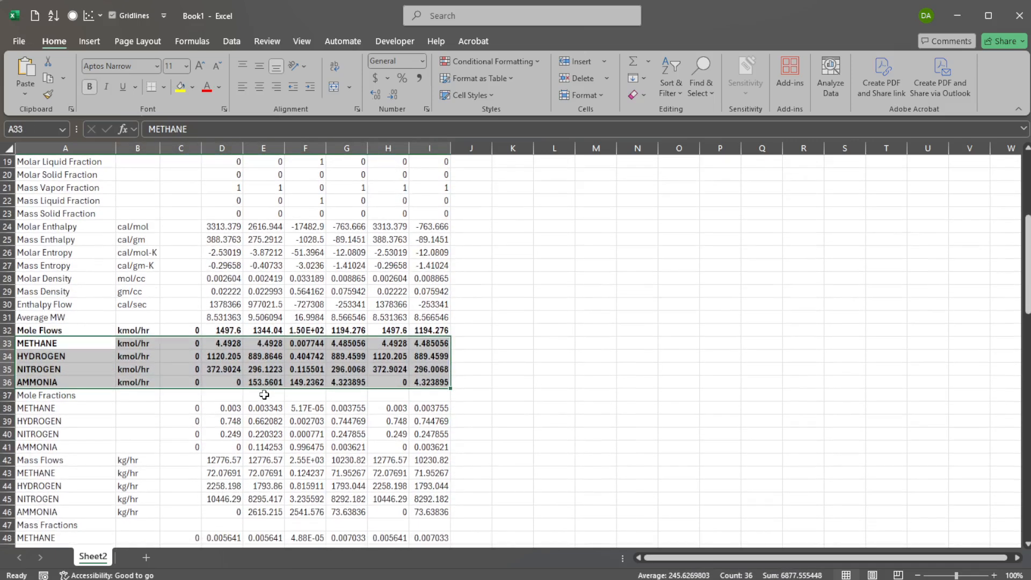
click(106, 463)
drag(106, 463, 438, 462)
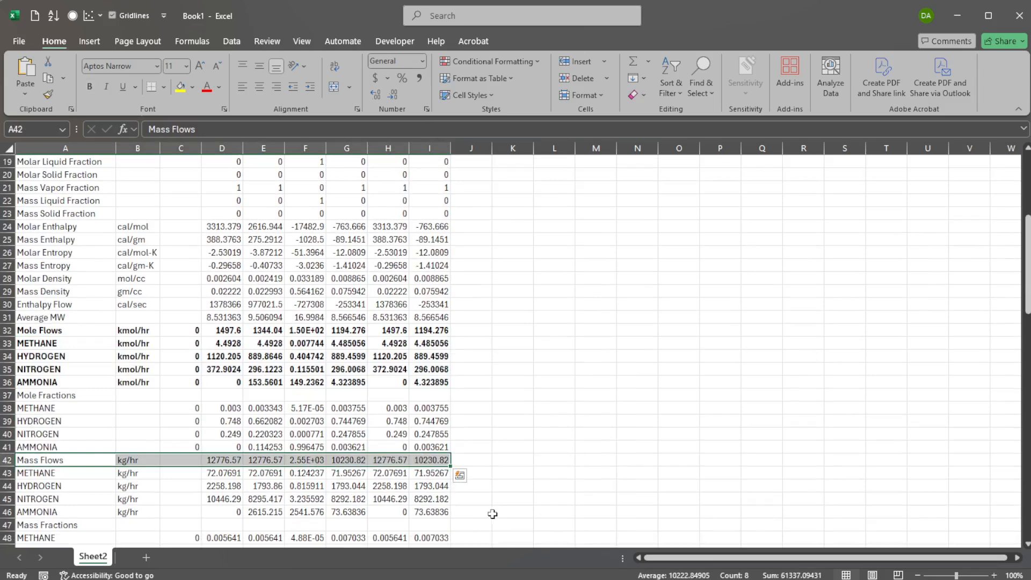
key(ctrl+b)
scroll(347, 415, up, 4)
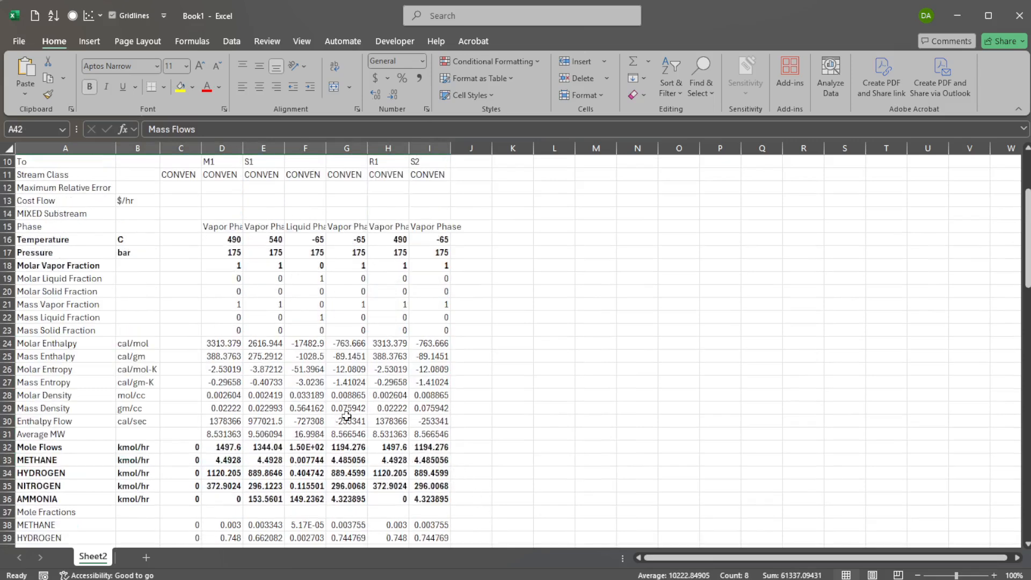
Copy the stream name headers B, E, N, P, RF, V into row 3 to start a new summary table.
scroll(347, 415, up, 2)
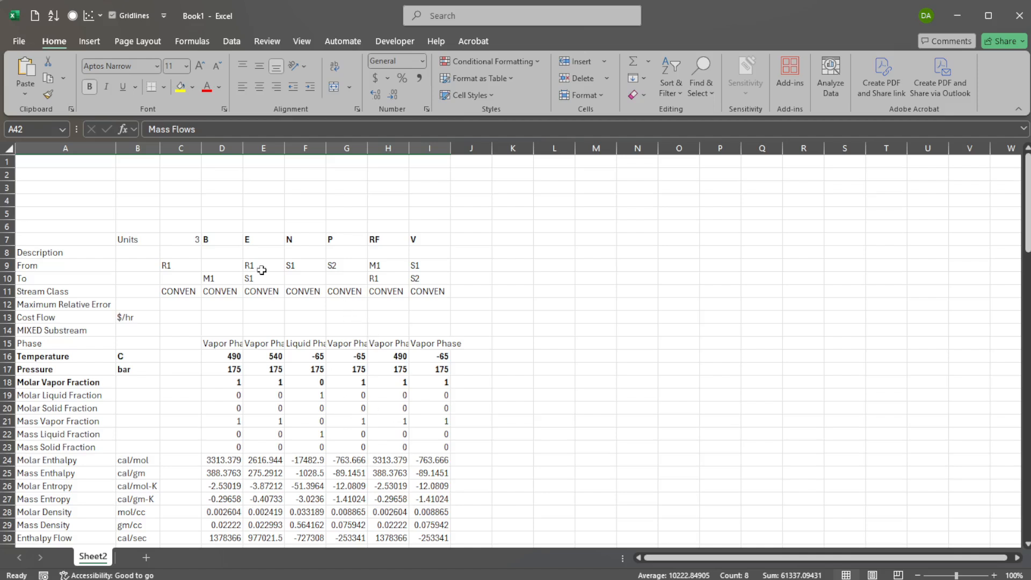
drag(214, 241, 409, 240)
key(ctrl+c)
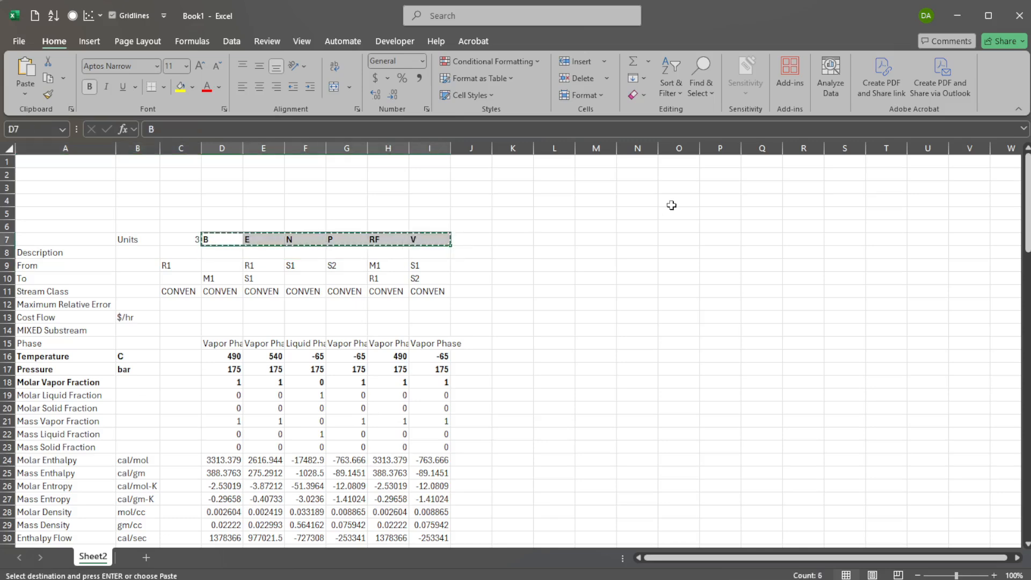
click(637, 188)
key(ctrl+v)
Copy the Temperature and Pressure rows with their labels and units into the new table at K4.
drag(54, 356, 430, 369)
key(ctrl+c)
click(518, 202)
key(ctrl+v)
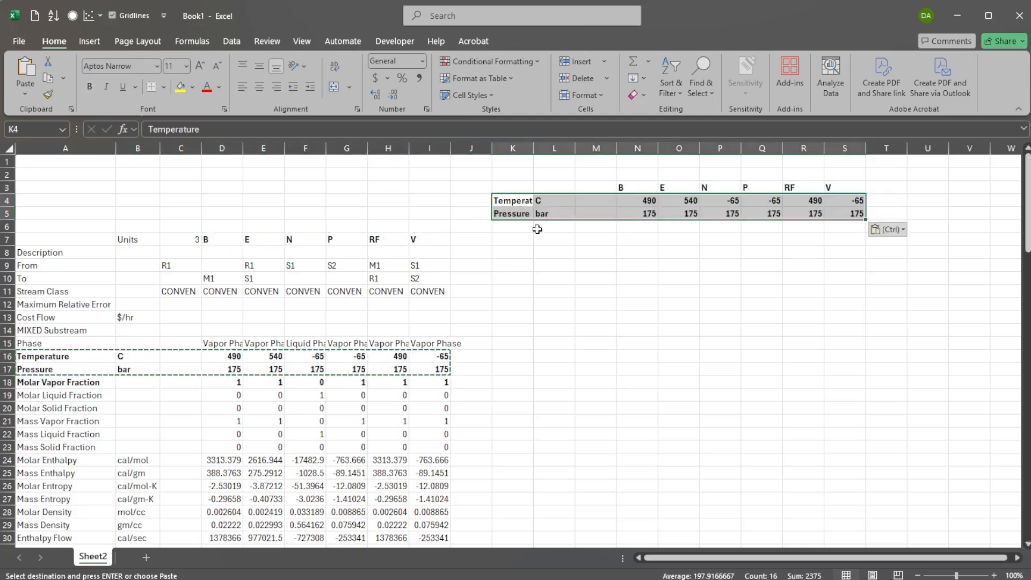
Copy the Mole Flows row and the four component flow rows into the new table starting at K9.
scroll(237, 485, down, 6)
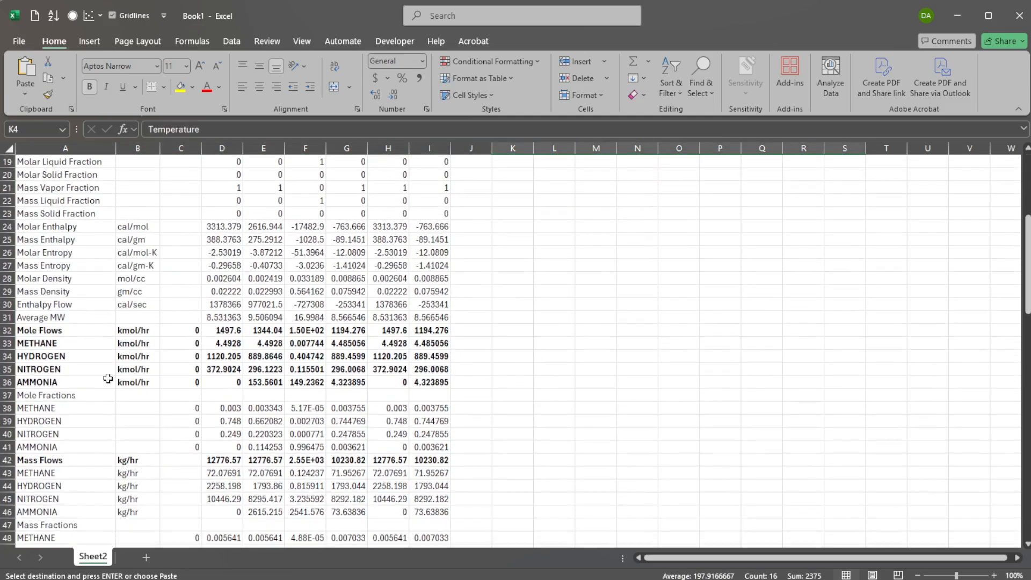
drag(65, 331, 436, 383)
key(ctrl+c)
scroll(543, 323, up, 6)
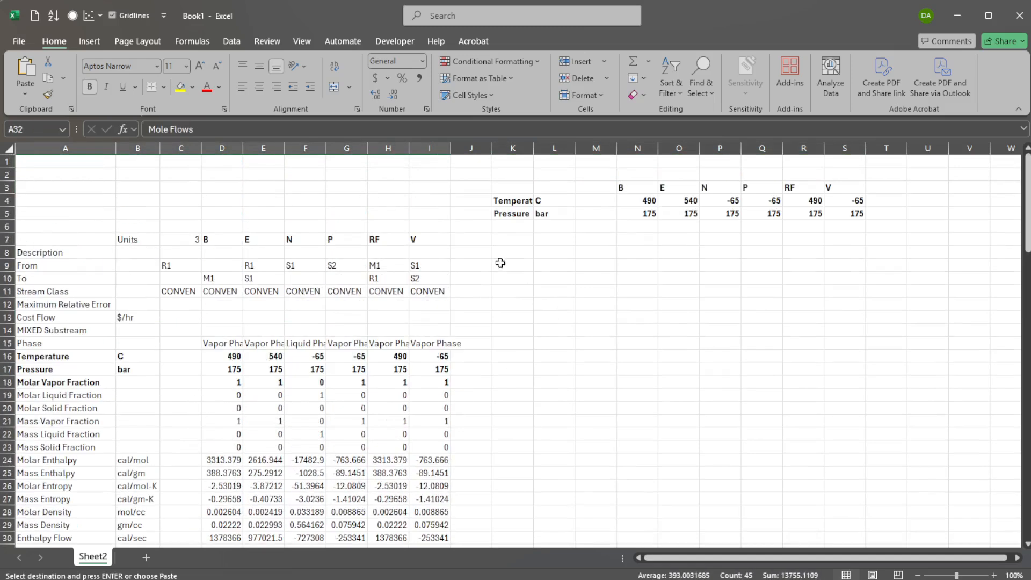
click(508, 261)
key(ctrl+v)
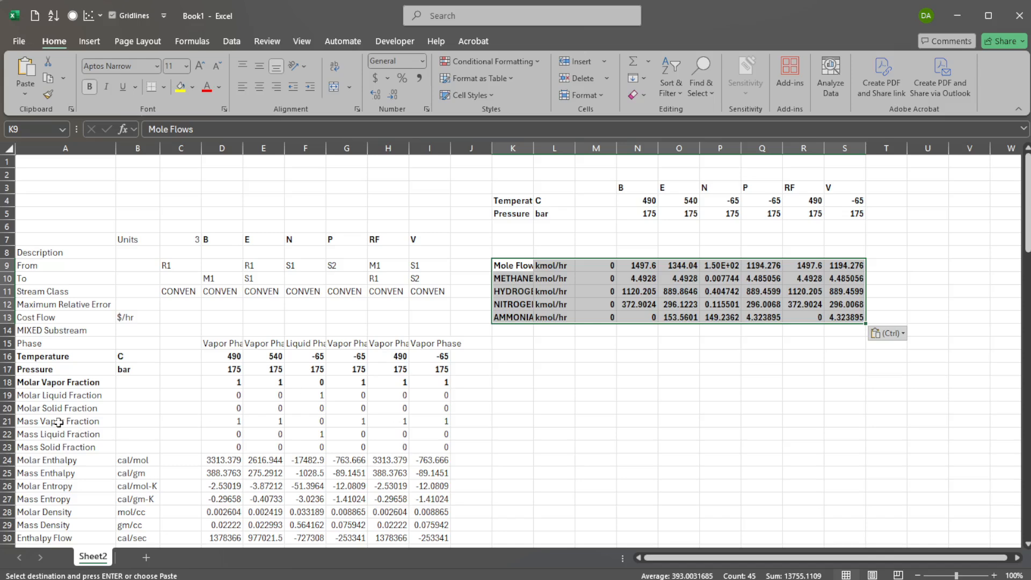
Copy the Molar Vapor Fraction row into the new table at K6.
drag(73, 382, 430, 384)
key(ctrl+c)
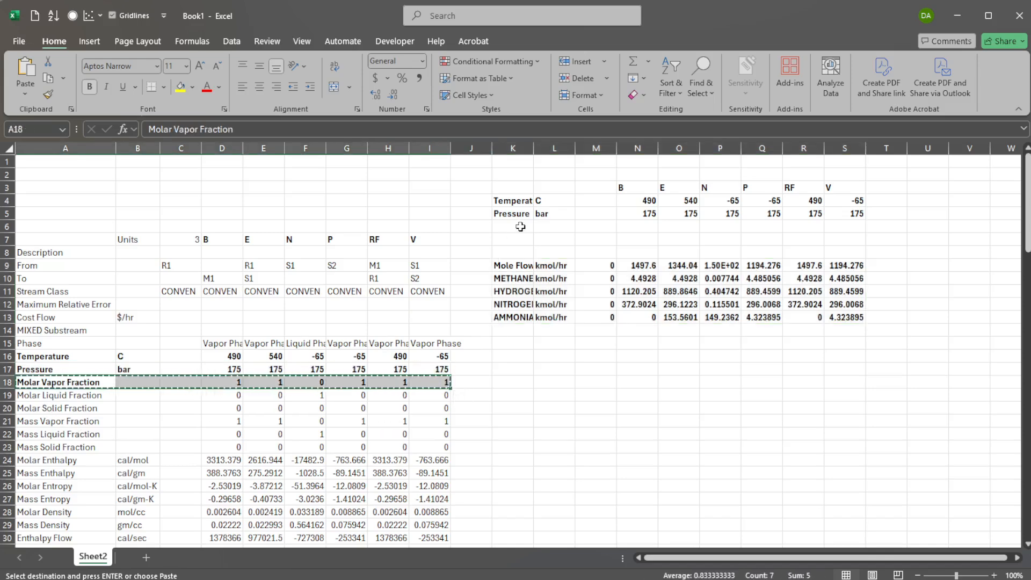
click(520, 226)
key(ctrl+v)
Copy the Mass Flows row into the new table at K8.
scroll(442, 318, down, 6)
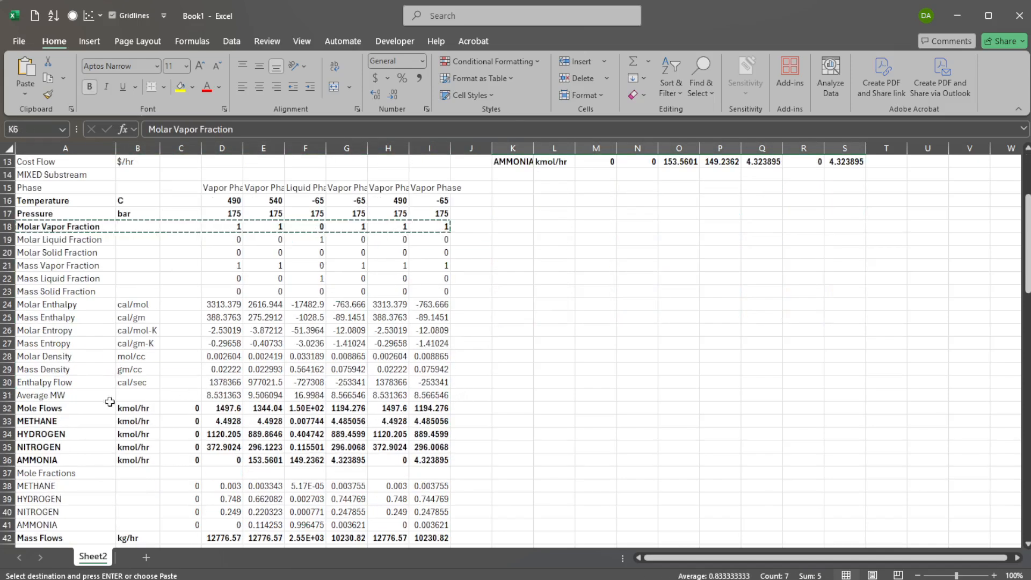
drag(58, 464, 427, 459)
key(ctrl+c)
scroll(543, 376, up, 6)
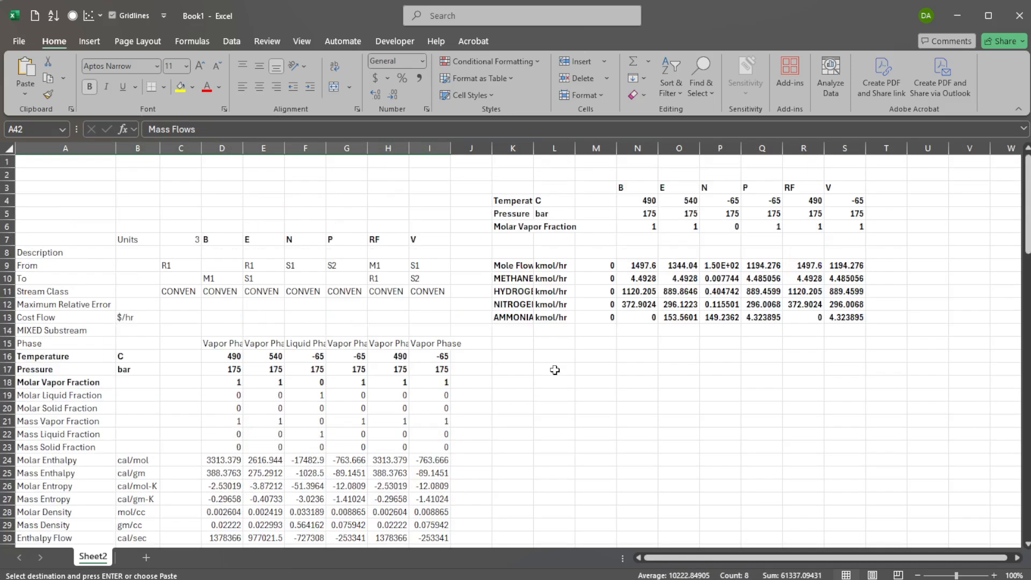
click(519, 250)
key(ctrl+v)
Move the Mole Flows row up into row 7 of the new table.
drag(517, 267, 846, 267)
key(ctrl+c)
click(515, 239)
key(ctrl+v)
Label the empty row 9 of the new table as "Com flow".
click(512, 265)
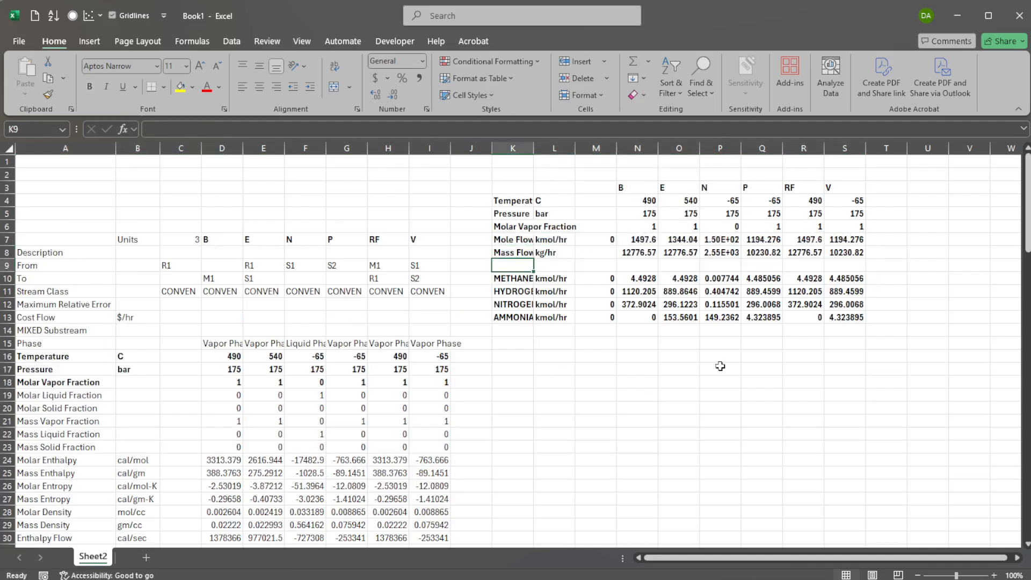
text(Com fl)
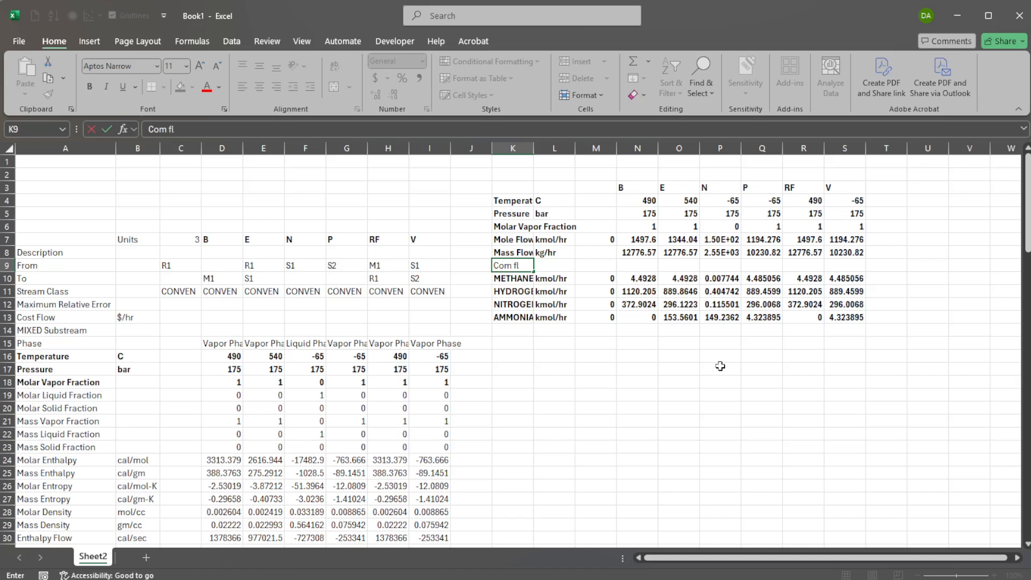
text(ow)
key(Tab)
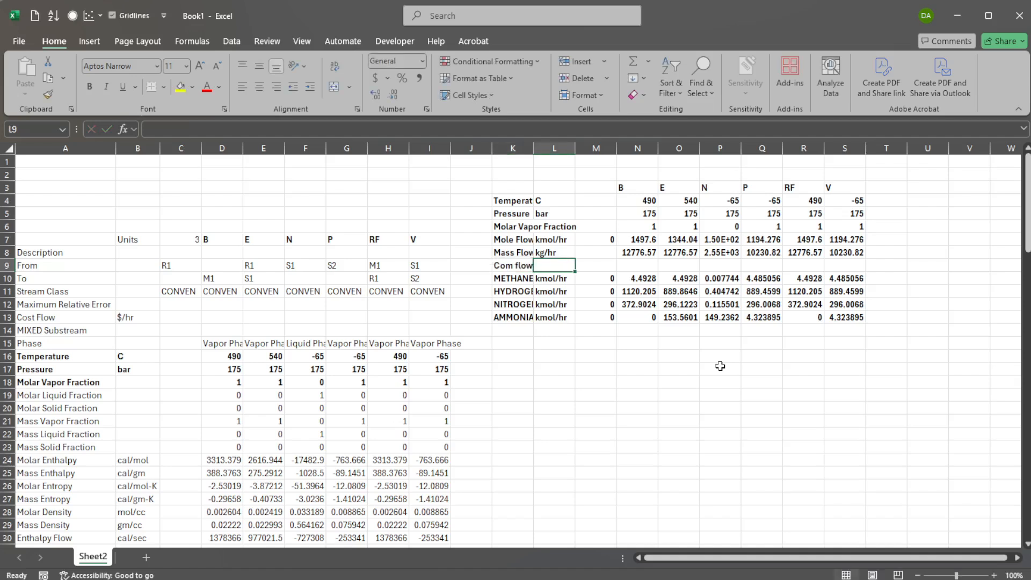
Remove the bold formatting from the whole new table K3:S13.
drag(516, 197, 847, 317)
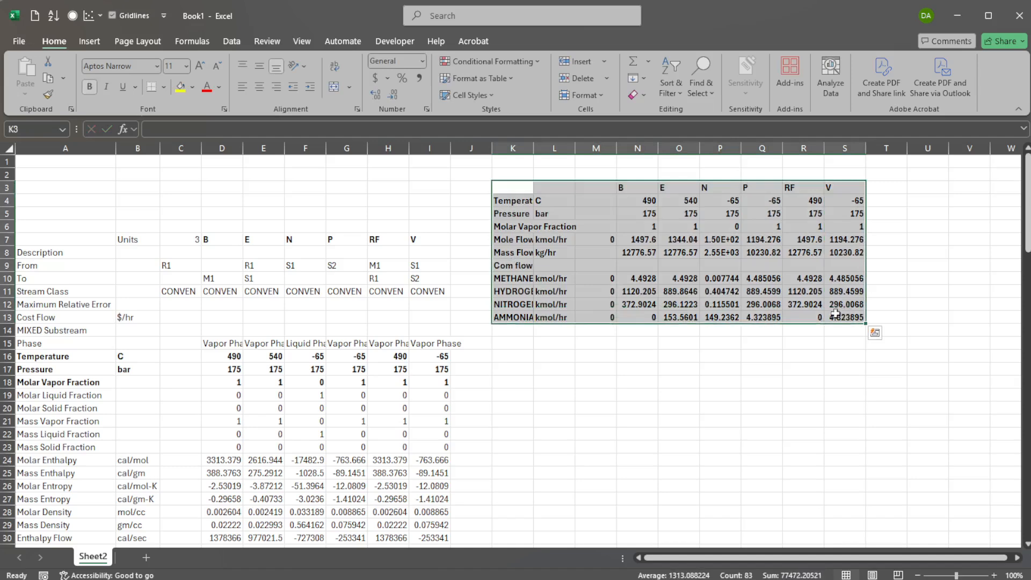
click(711, 297)
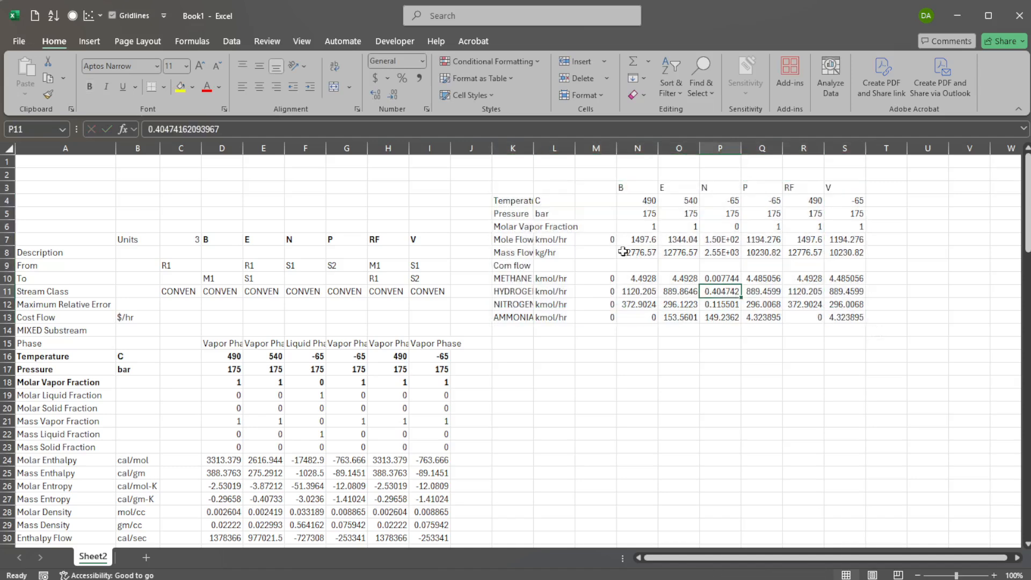
Delete the units and zero-value columns from the new table and autofit the label column width.
drag(561, 195, 591, 317)
drag(596, 146, 560, 148)
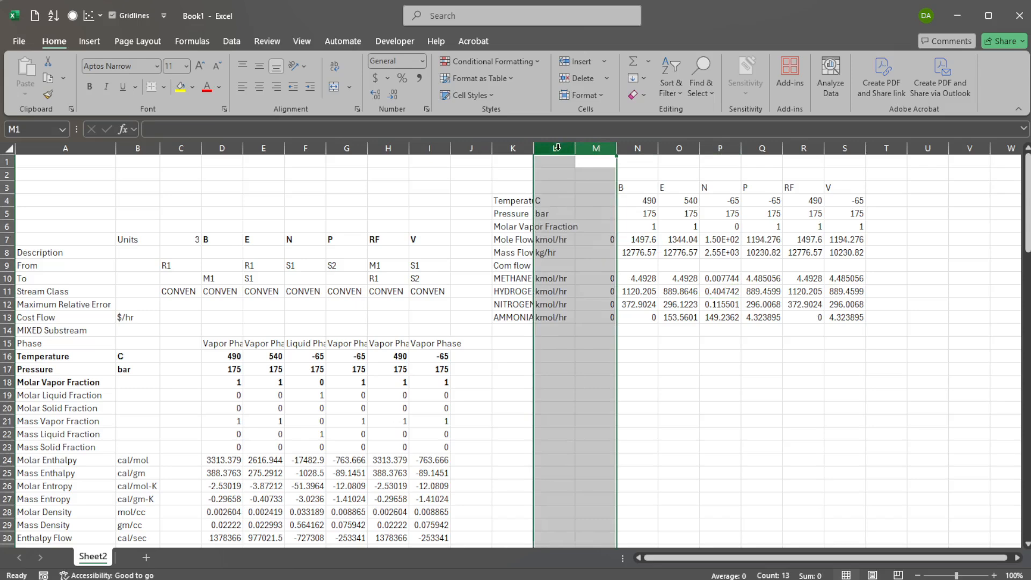
right_click(556, 148)
click(572, 300)
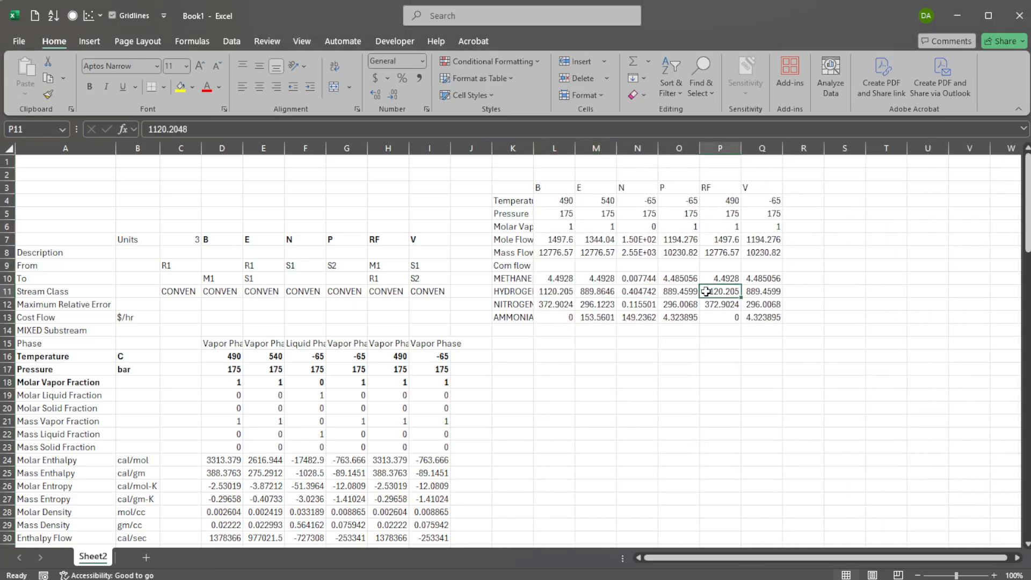
double_click(538, 146)
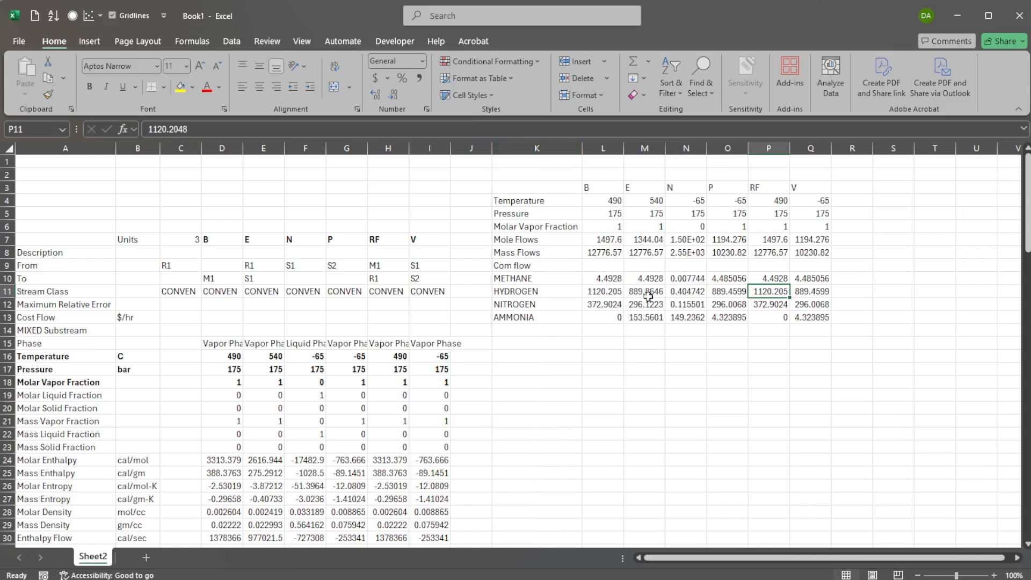
Rename the Temperature label to "Temperature (deg C)".
click(544, 203)
key(F2)
text(()
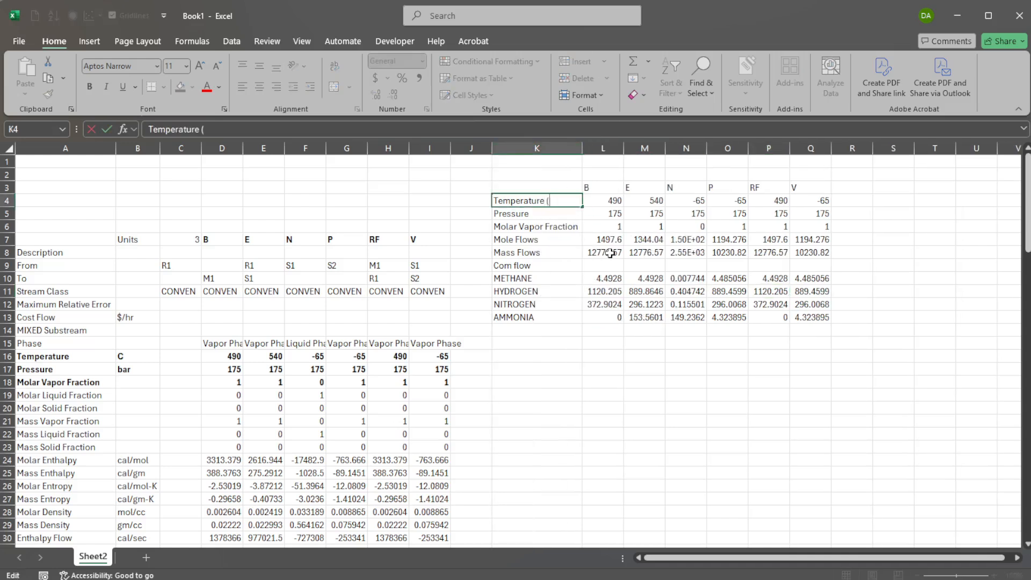
text(°C))
key(Return)
key(Up)
key(F2)
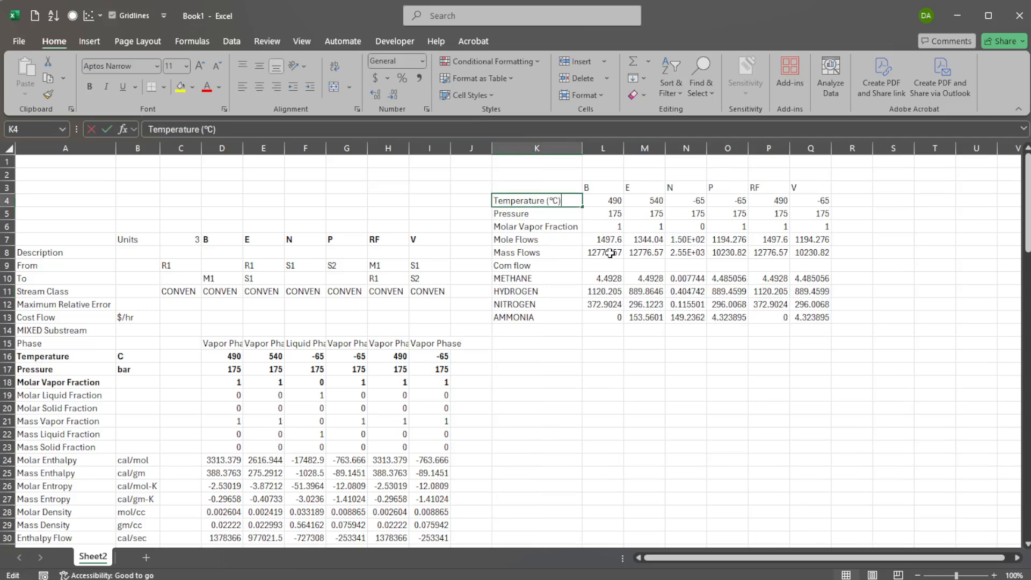
key(BackSpace)
key(BackSpace)
text(deg C))
key(Return)
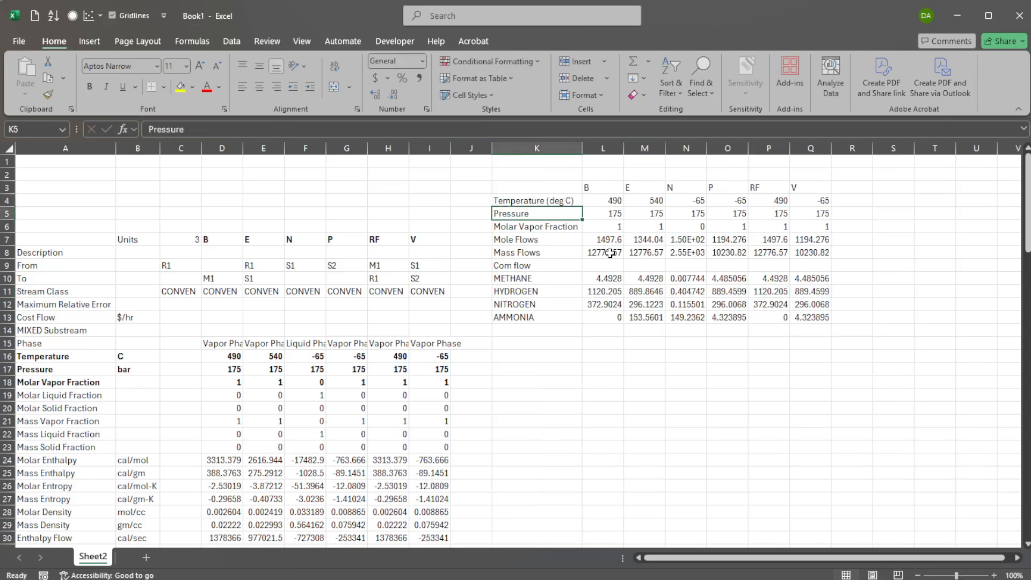
Rename the Pressure label to "Pressure (bar)".
key(F2)
text((bar))
key(Return)
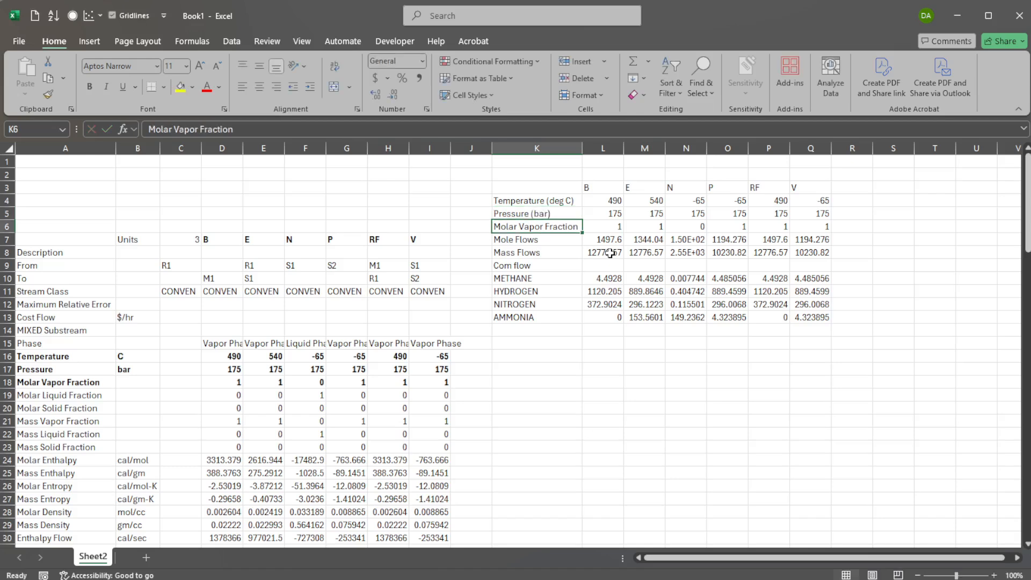
Add units to the flow labels: "Mole Flows (kmol/h)" and "Mass Flows (kg/h)".
key(Return)
key(F2)
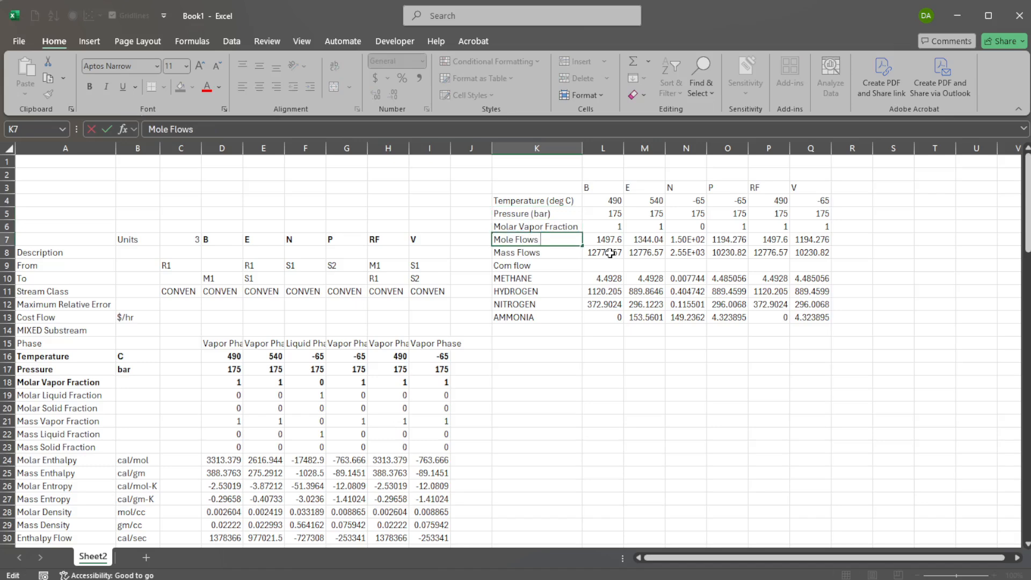
text(kmol/h))
key(Return)
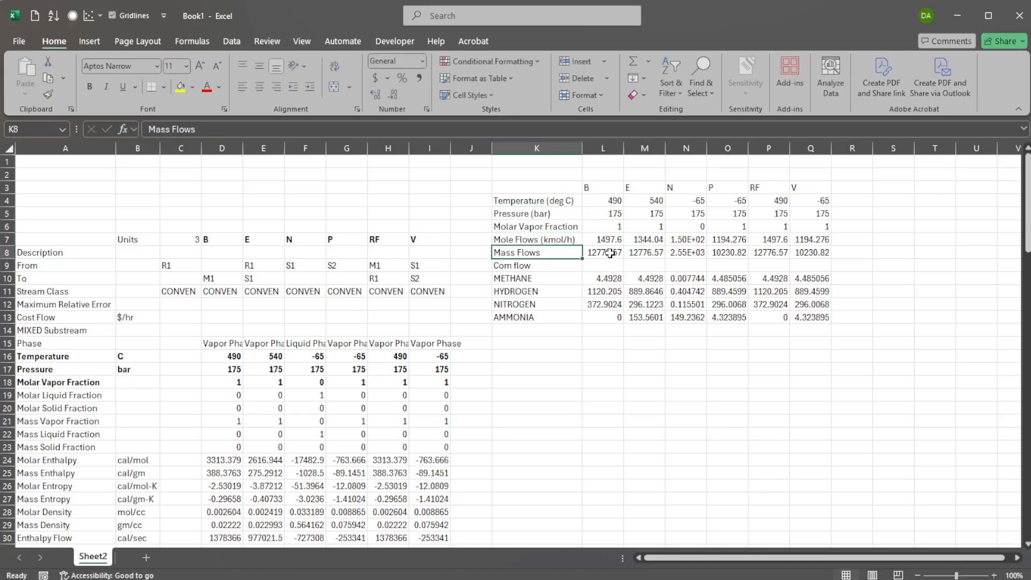
key(F2)
text((kg/h)
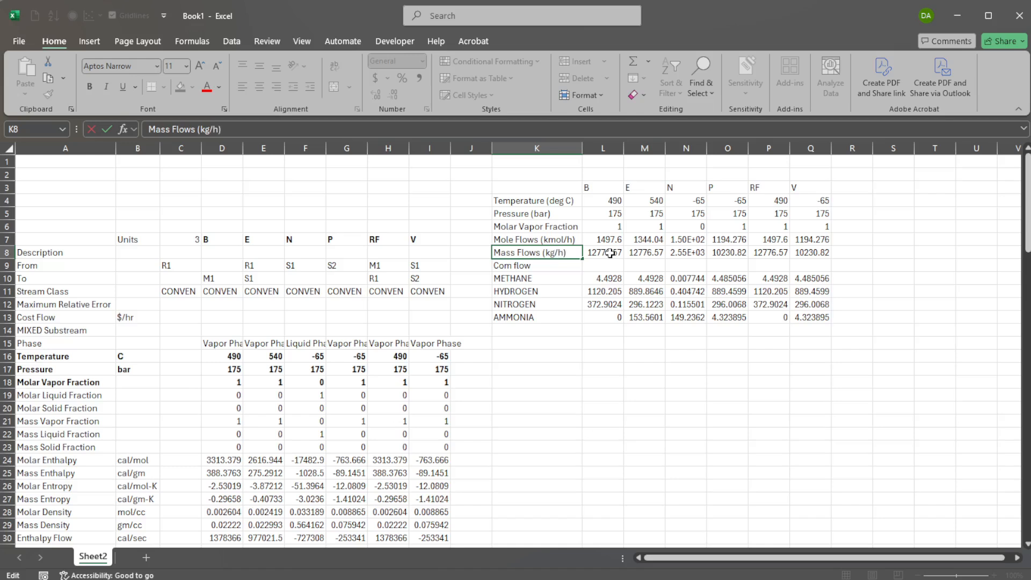
text())
key(Return)
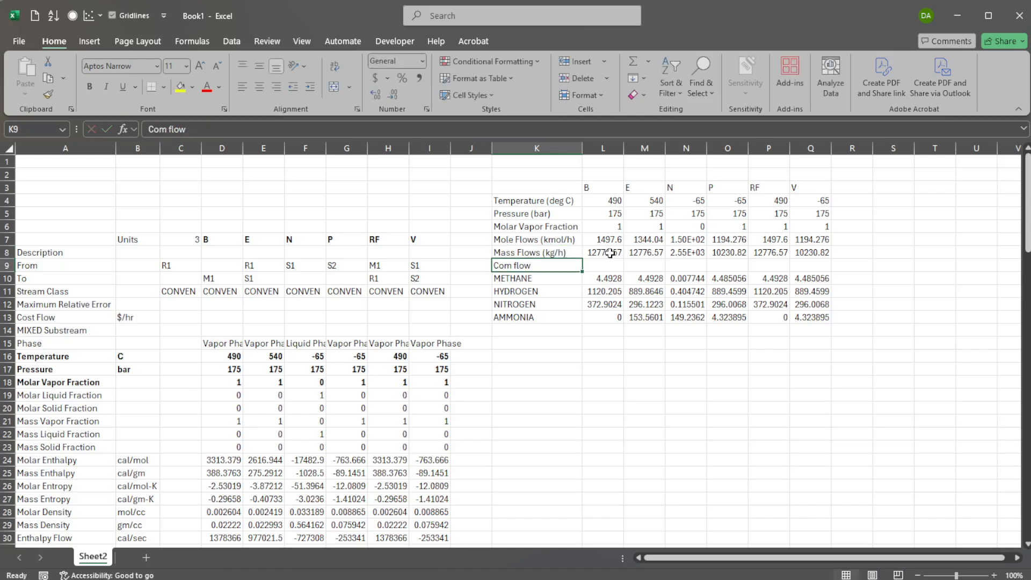
Rename the component flow header to "Com flow (kmol/h)".
key(F1)
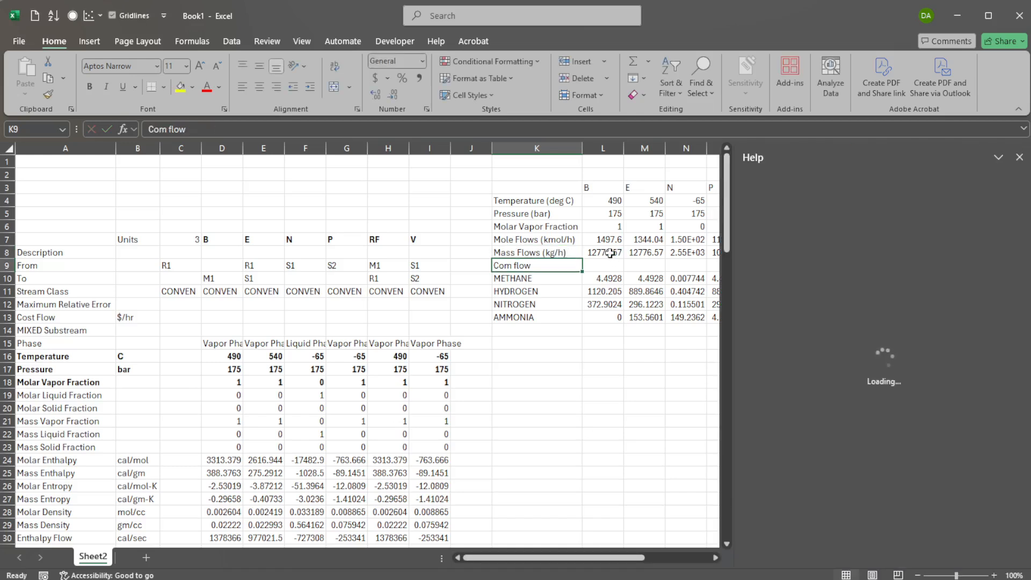
click(1020, 157)
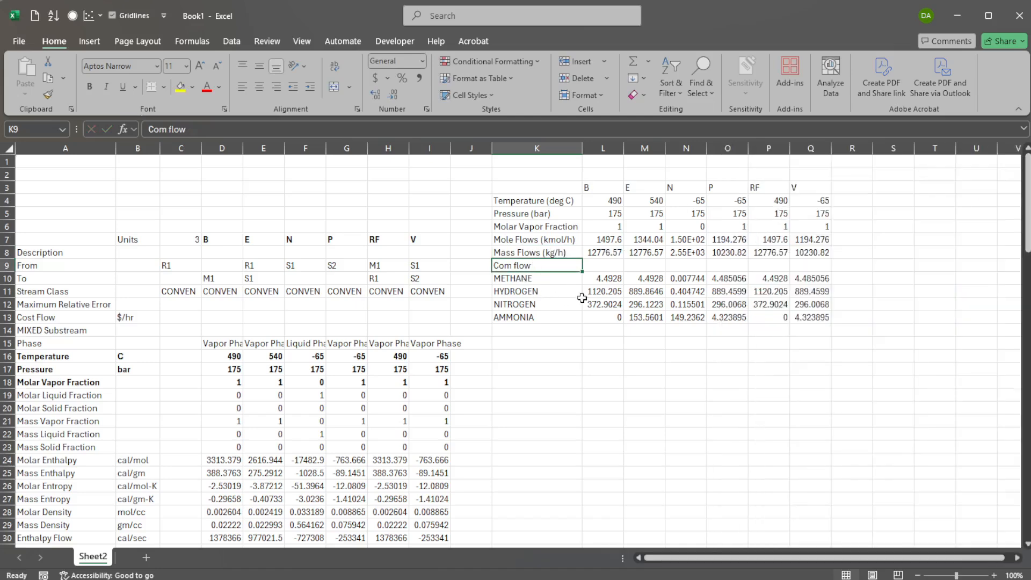
key(F2)
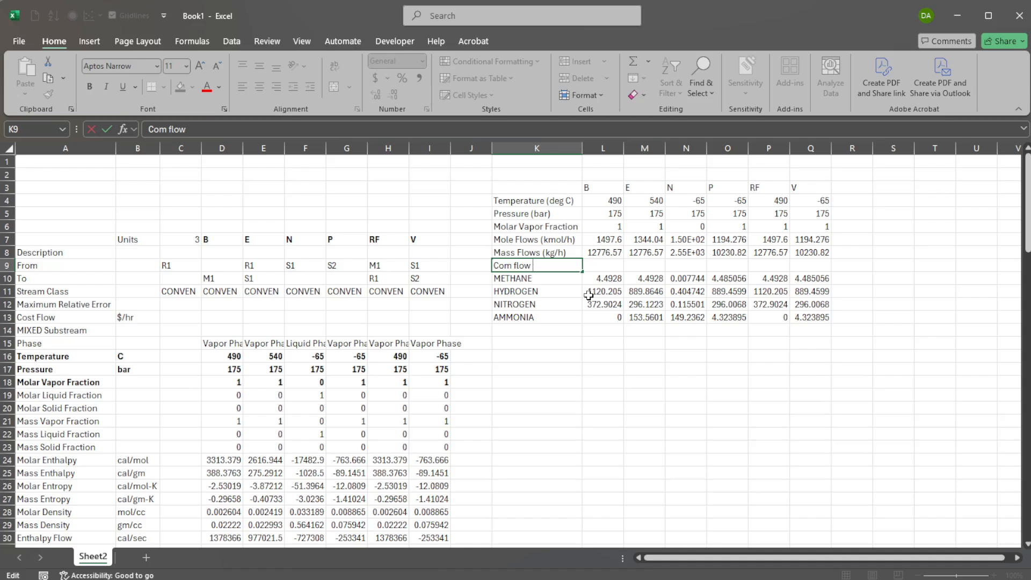
text((kmol/h)
key(Return)
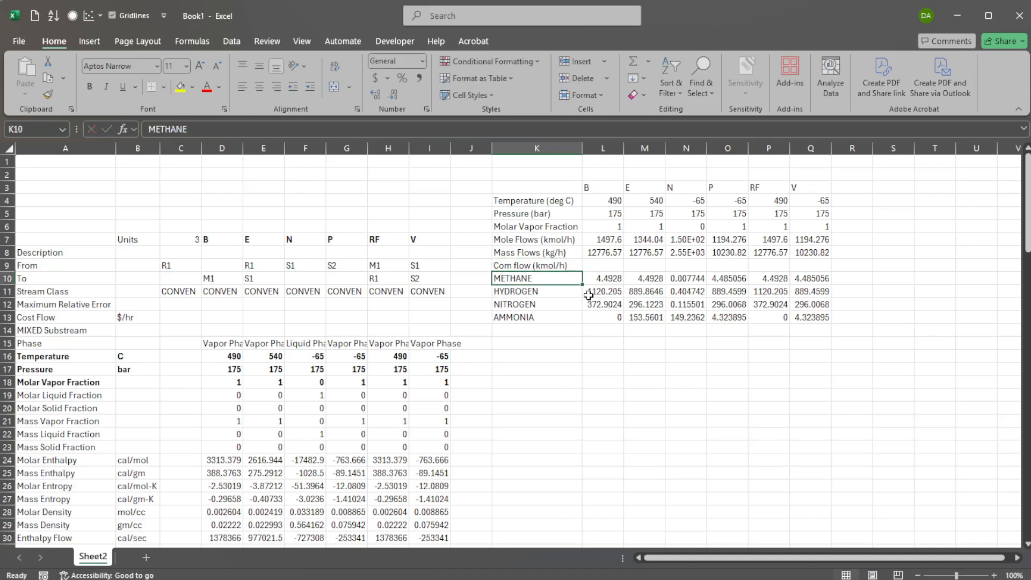
Retype the component labels in title case as Methane, Hydrogen, Nitrogen and Ammonia.
text(Methane)
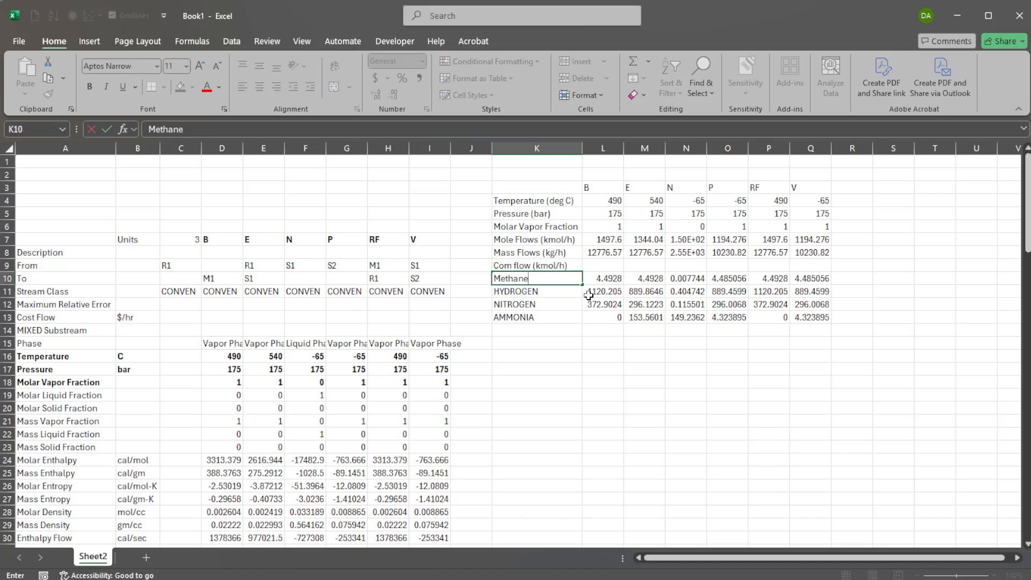
key(Return)
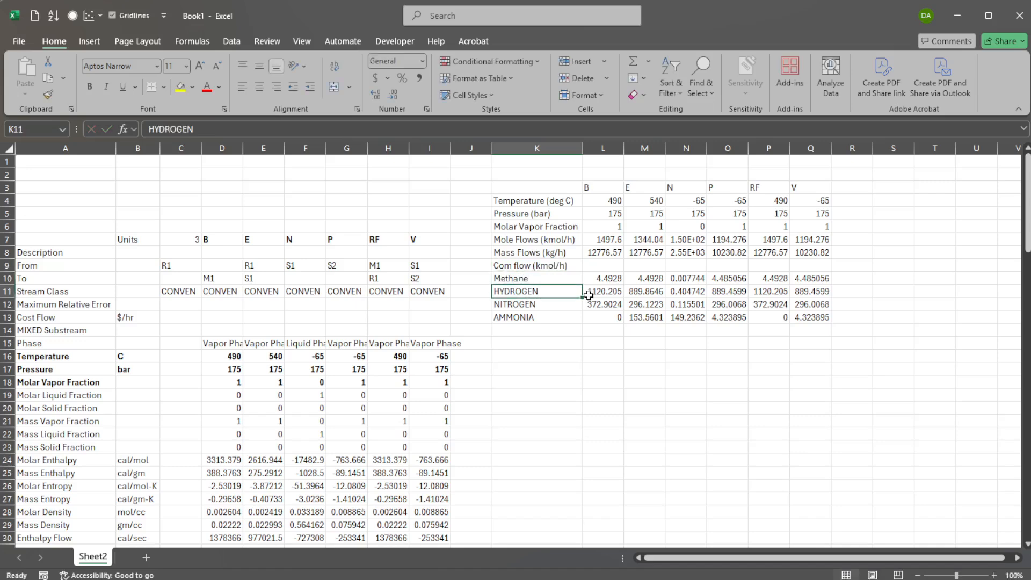
text(Hydrogen)
key(Return)
text(Nitrogen)
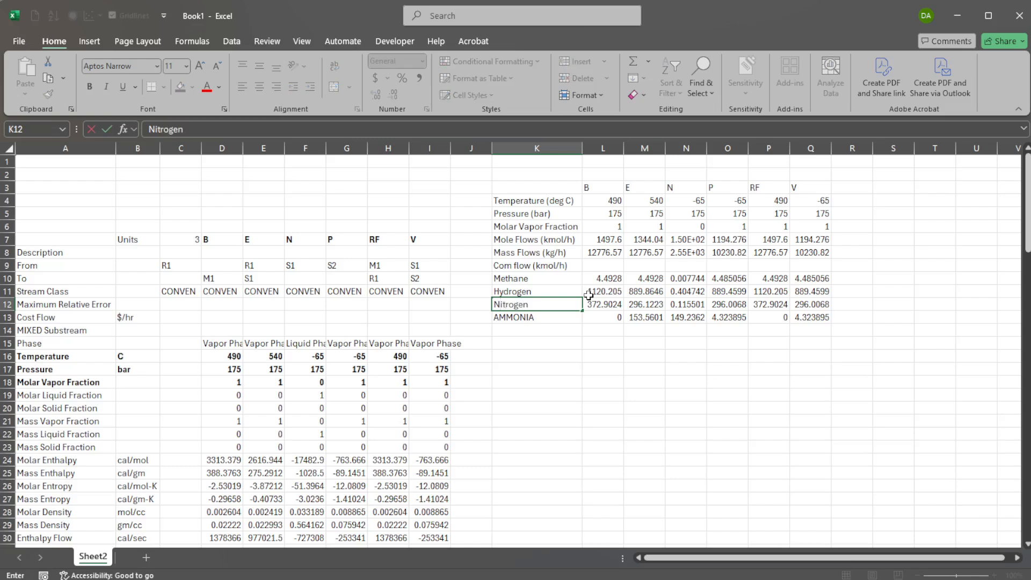
key(Return)
text(Ammonia)
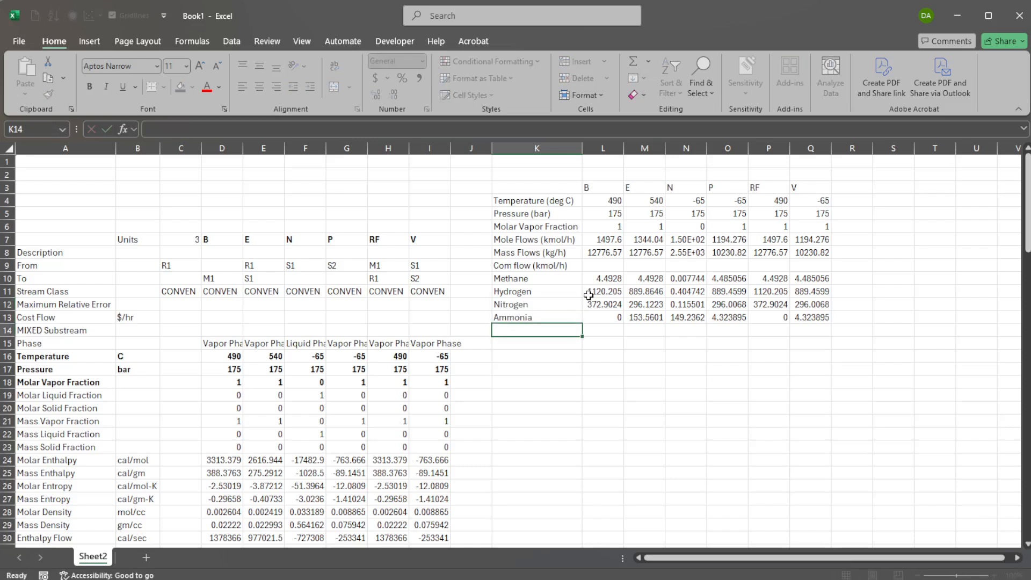
key(Return)
Change the Methane label to lowercase "methane".
key(Up)
key(Up)
key(Up)
key(Up)
key(F2)
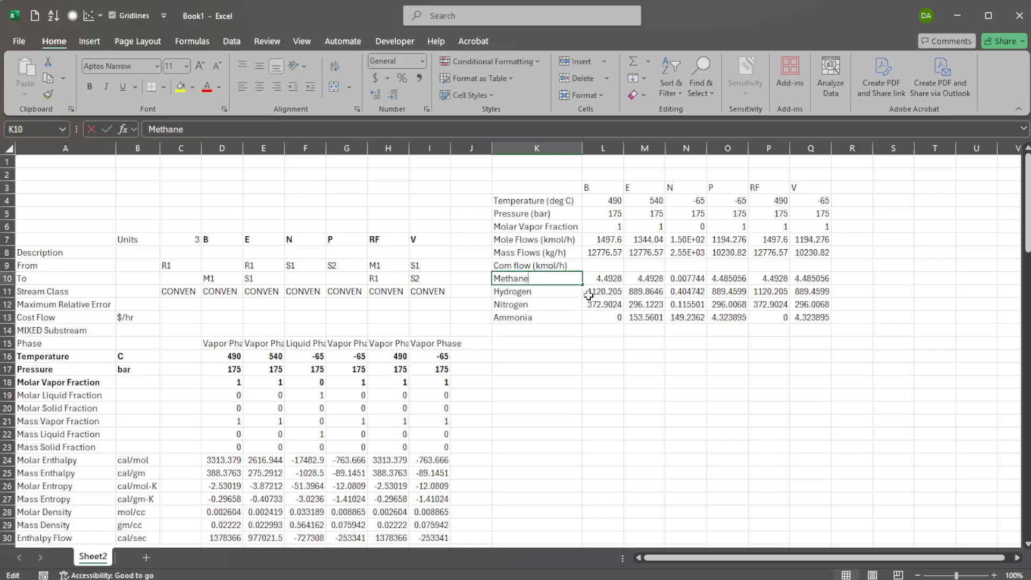
key(Home)
key(Delete)
text(m)
key(Return)
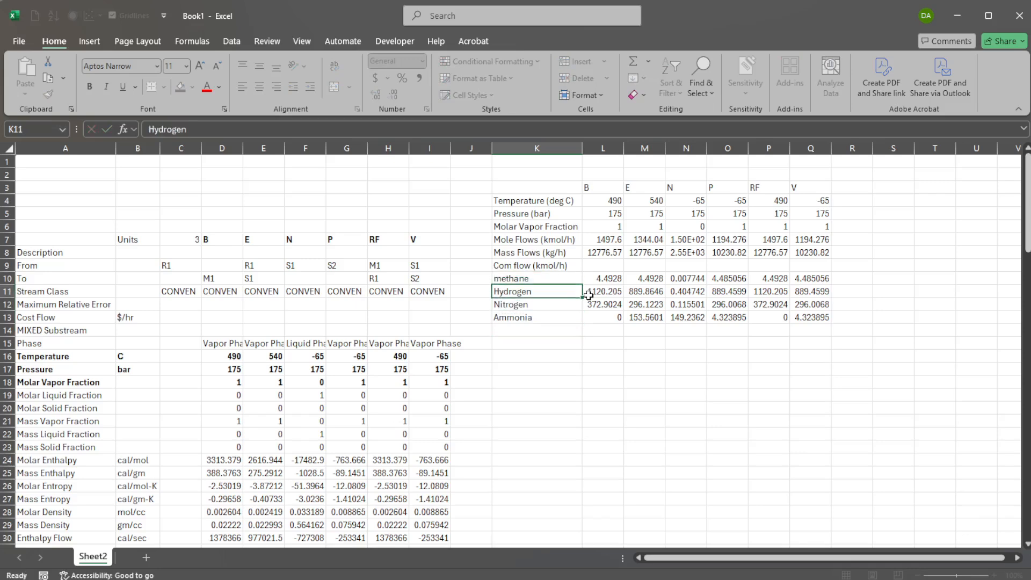
Change the Hydrogen, Nitrogen and Ammonia labels to lowercase: hydrogen, nitrogen and ammonia.
key(F2)
key(Home)
key(Delete)
text(h)
key(BackSpace)
text(h)
key(Return)
key(F2)
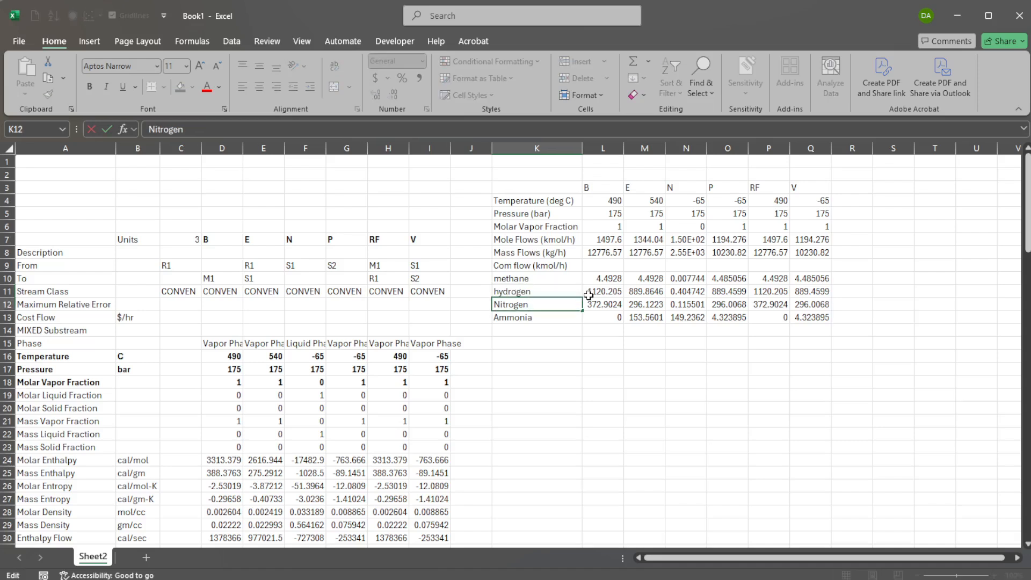
key(Home)
key(Delete)
text(n)
key(Return)
key(F2)
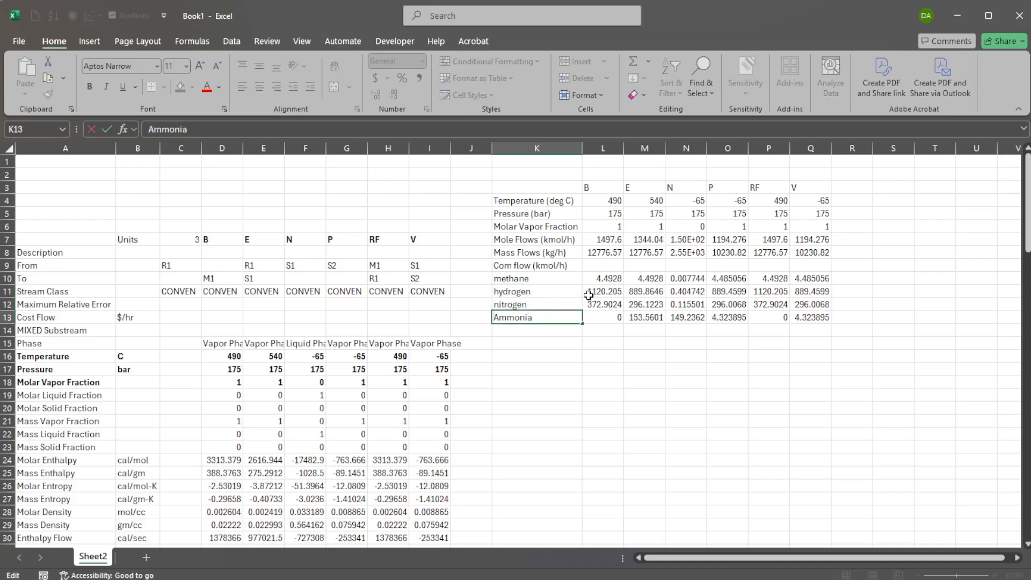
key(Home)
key(Delete)
text(a)
key(Return)
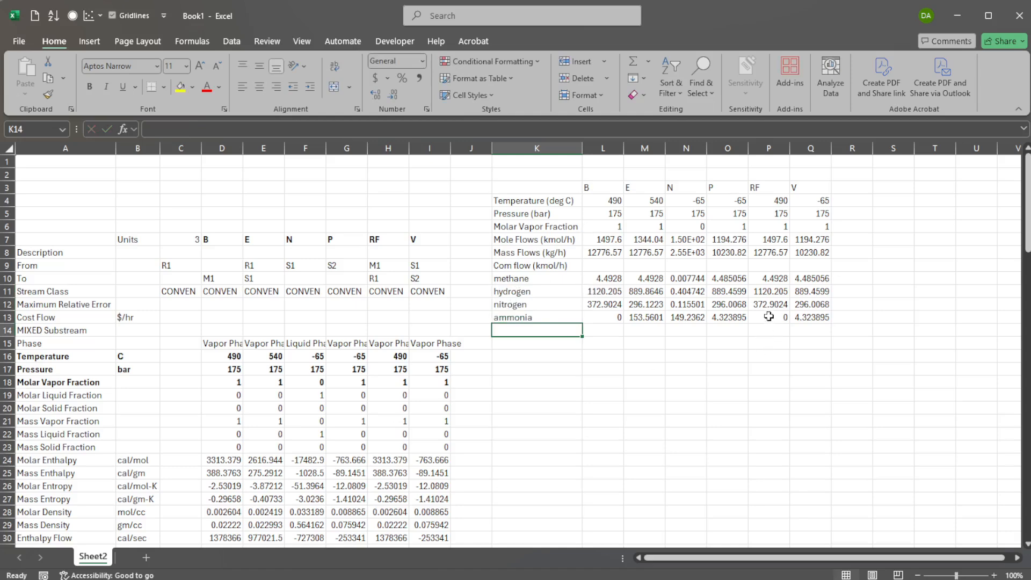
Replace the stream names B, E, N, P, RF and V in the header row with the numbers 1 to 6.
click(602, 183)
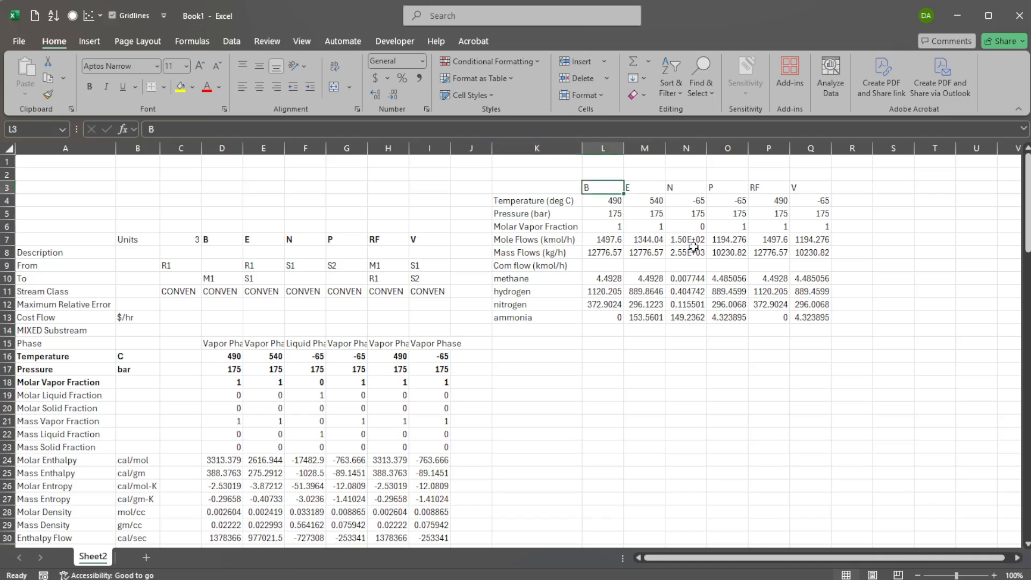
text(1)
key(Tab)
text(2)
key(Tab)
text(3)
key(Tab)
text(4	5)
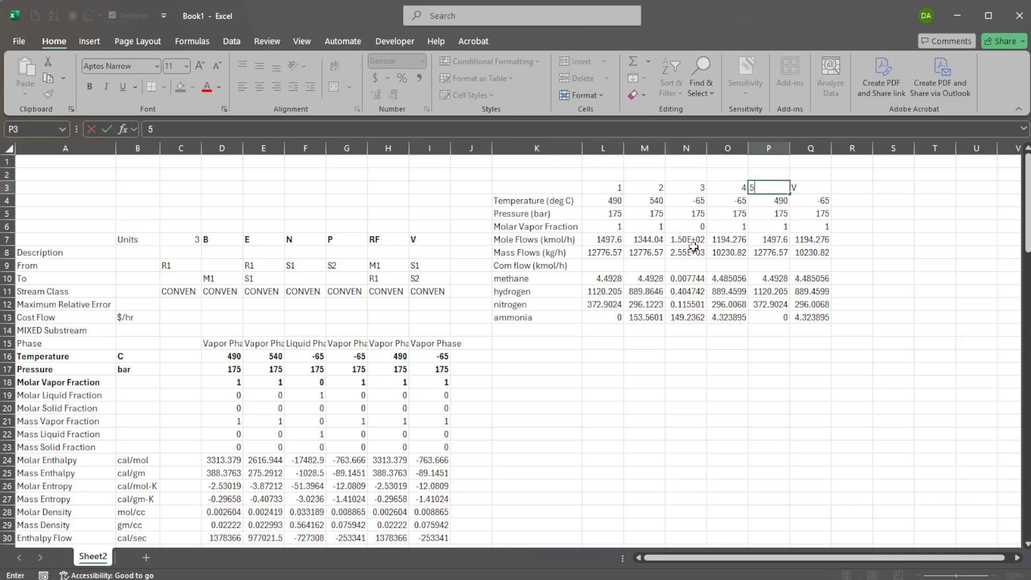
key(Tab)
text(6)
key(Return)
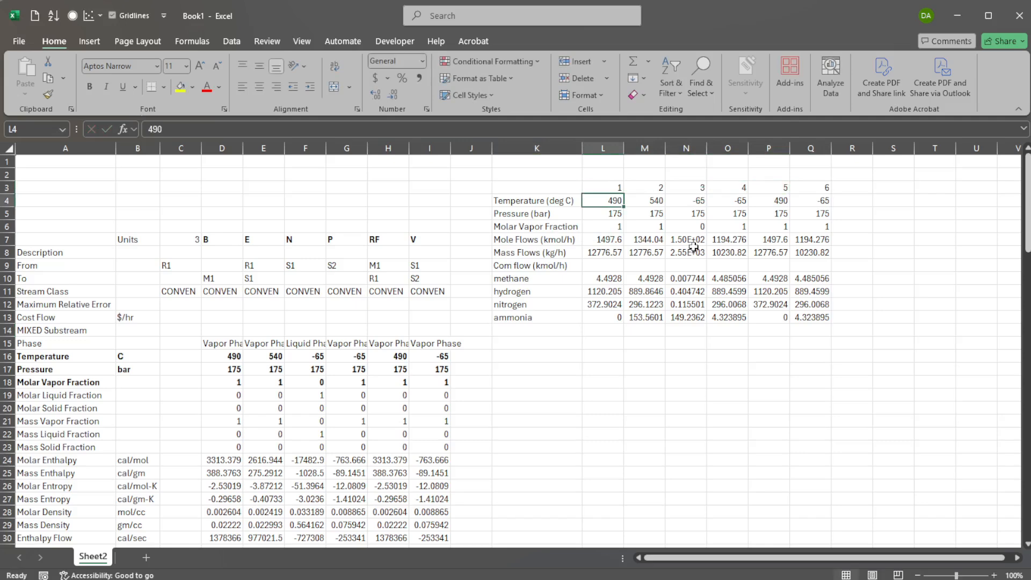
Copy the whole stream table and paste a duplicate below it starting at row 16.
click(557, 176)
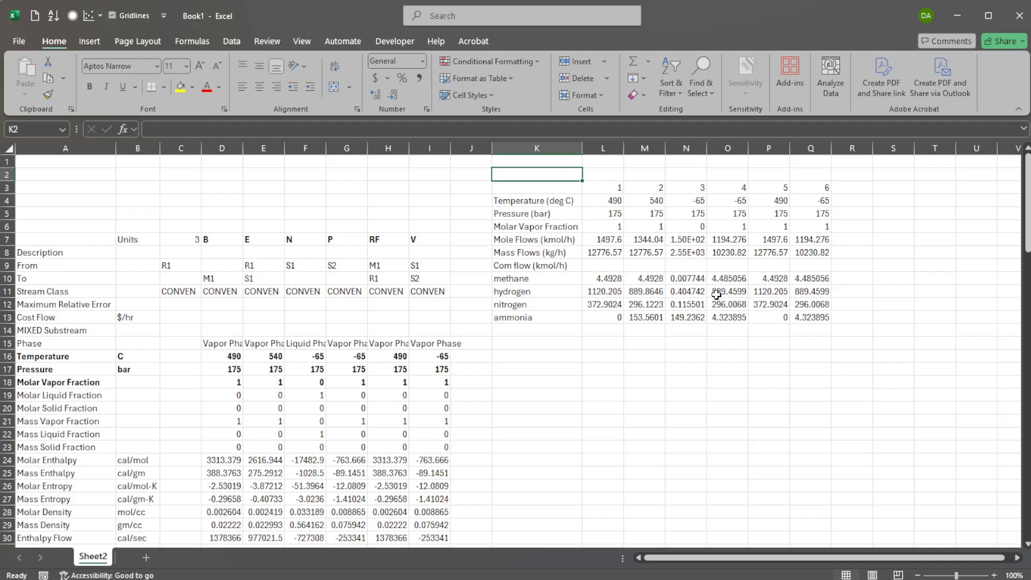
drag(567, 188, 812, 318)
key(ctrl+c)
click(559, 357)
key(ctrl+v)
key(Escape)
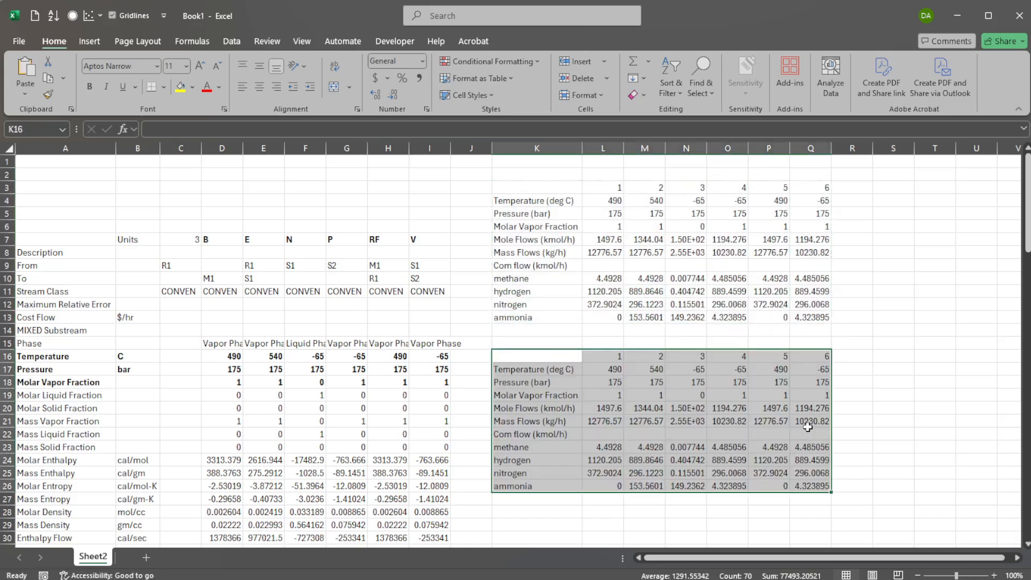
Clear the duplicated flow values and enter =ROUND(L7,1) in the first mole flow cell of the copy.
click(666, 423)
drag(609, 411, 829, 497)
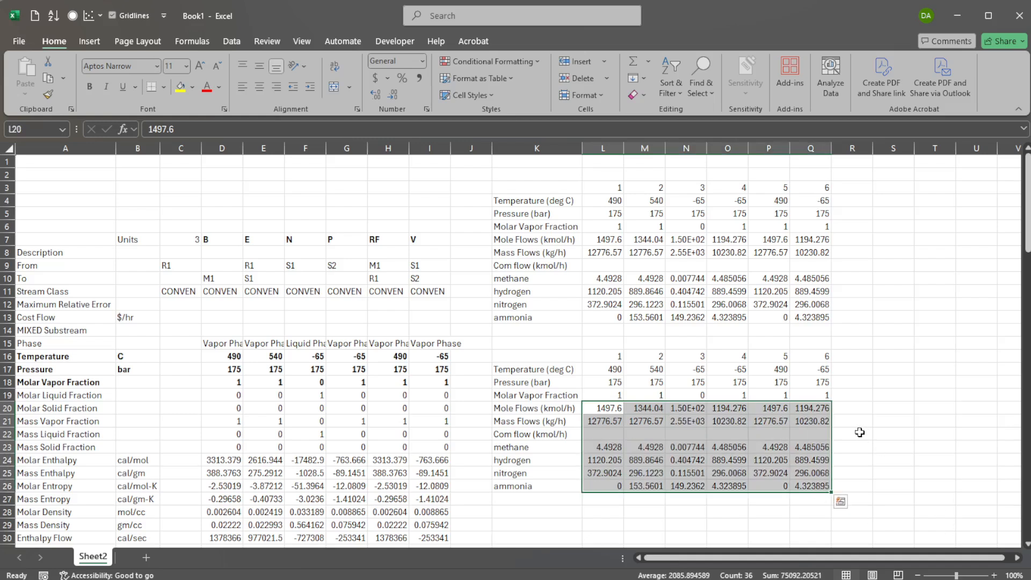
key(Delete)
click(599, 411)
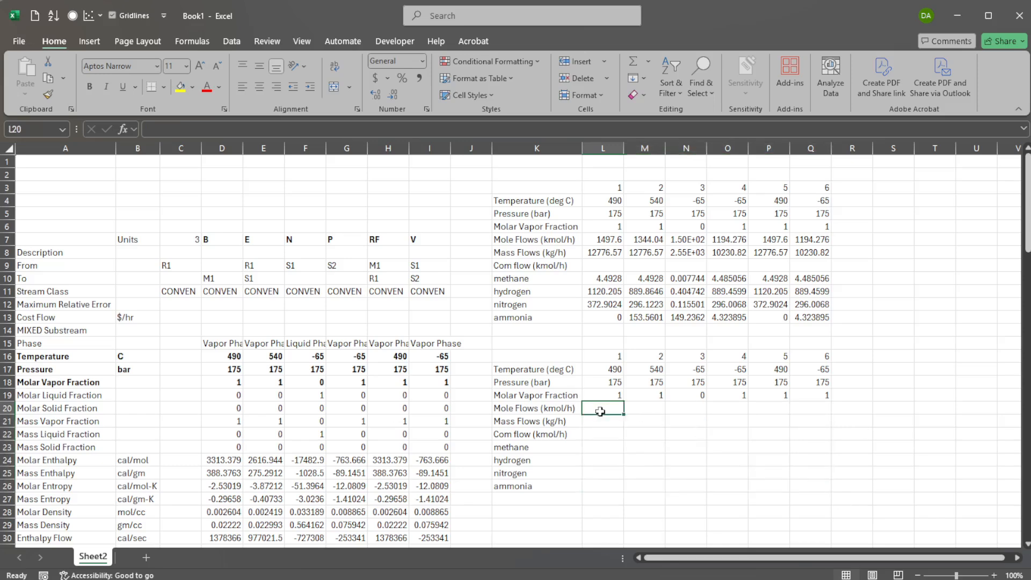
text(=round()
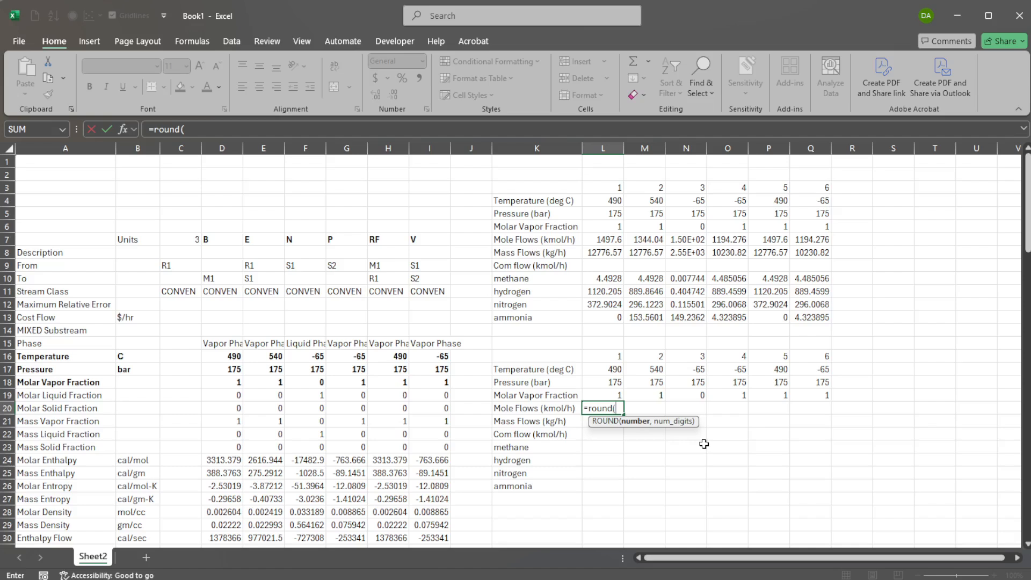
click(599, 242)
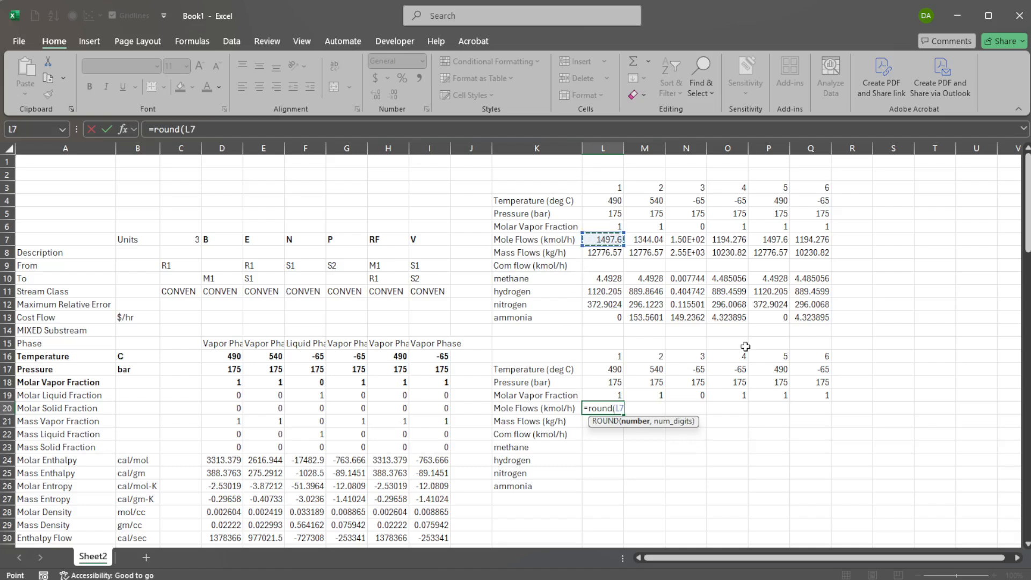
text(,1)
key(Return)
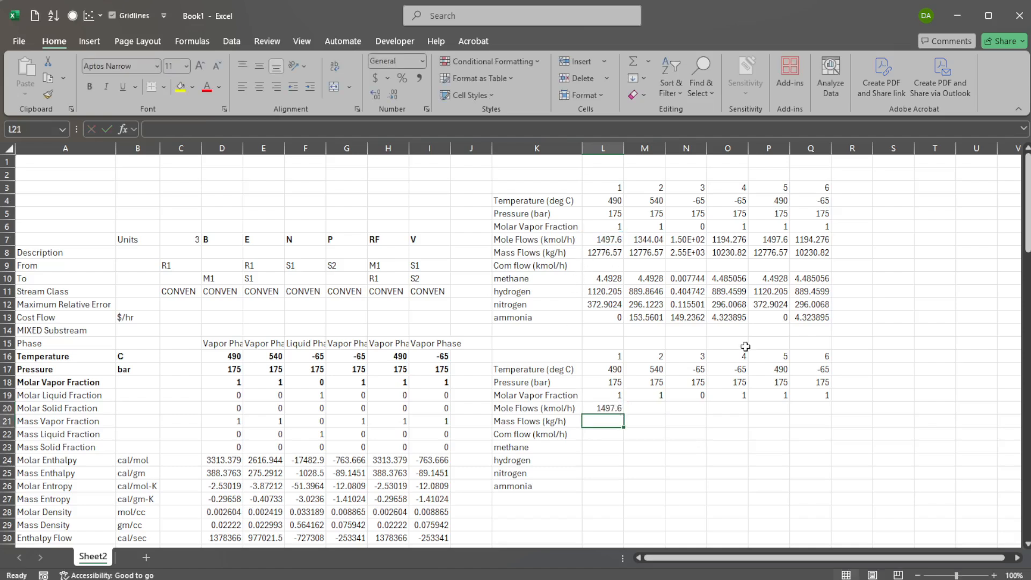
Fill the ROUND formula across all flow cells of the copy and show one decimal place.
click(615, 411)
drag(623, 414, 824, 493)
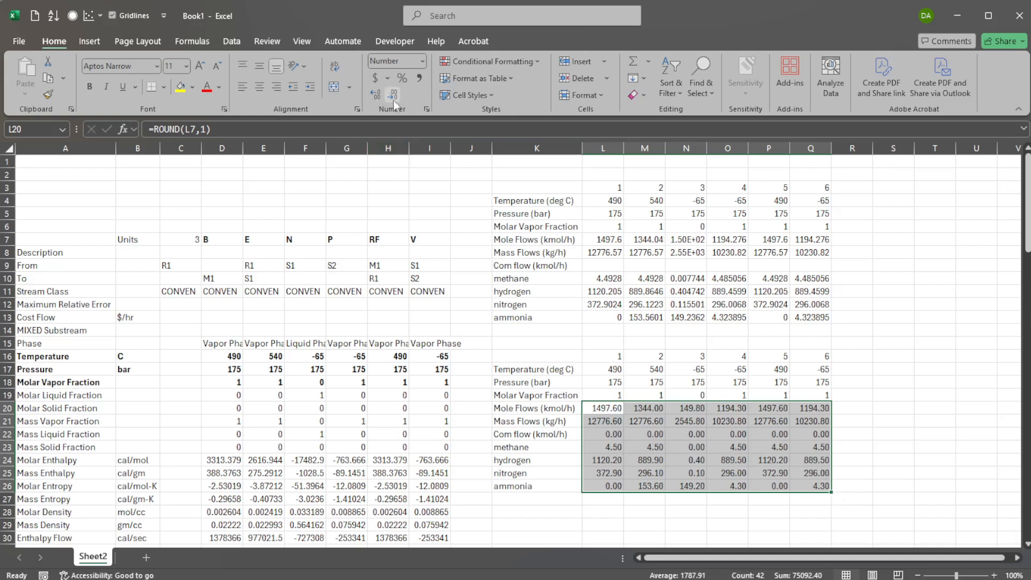
click(376, 100)
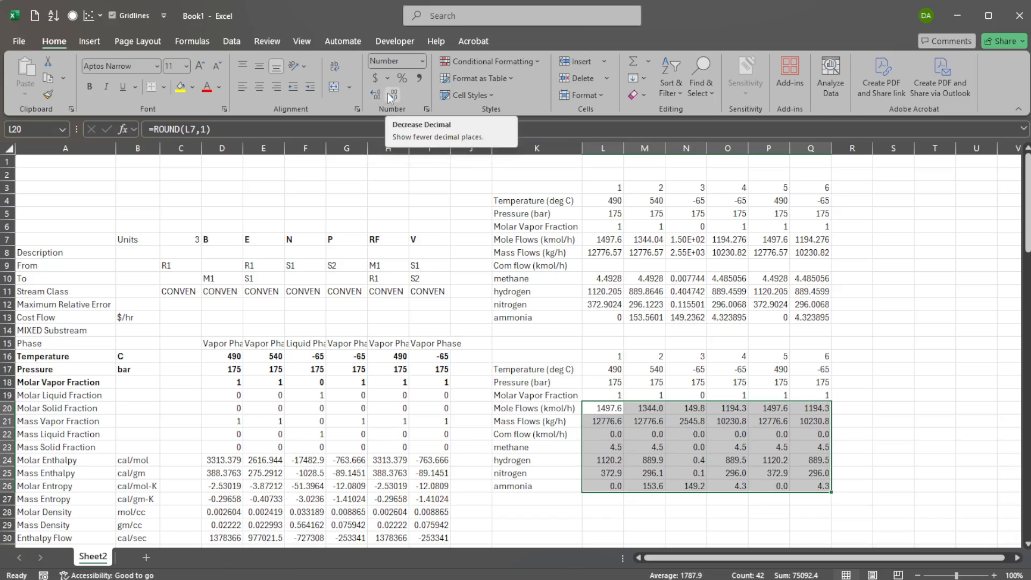
Clear the rounded zeros from the component flow header row of the copy.
drag(606, 435, 806, 438)
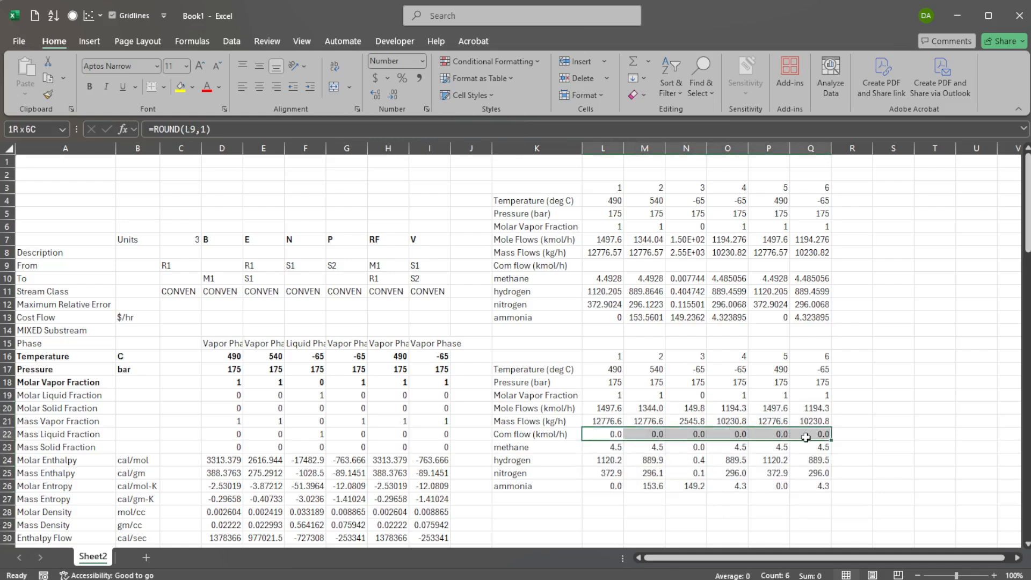
key(Delete)
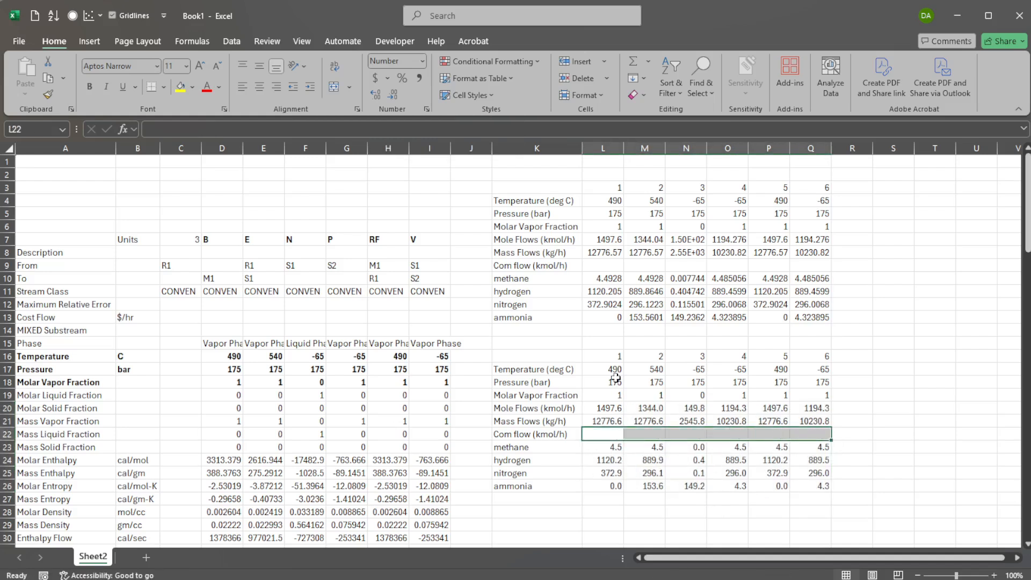
drag(615, 372, 819, 398)
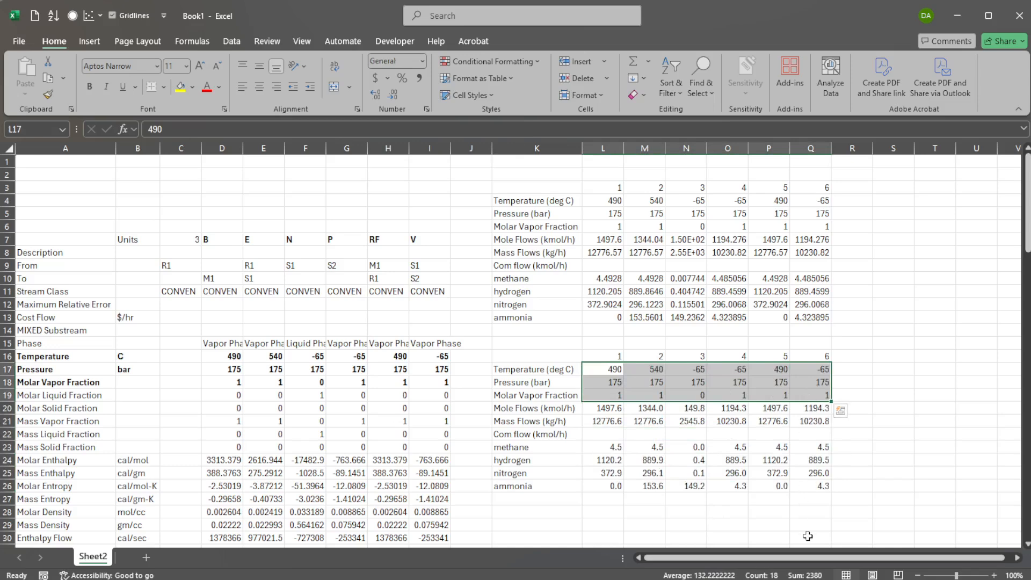
click(793, 479)
click(719, 513)
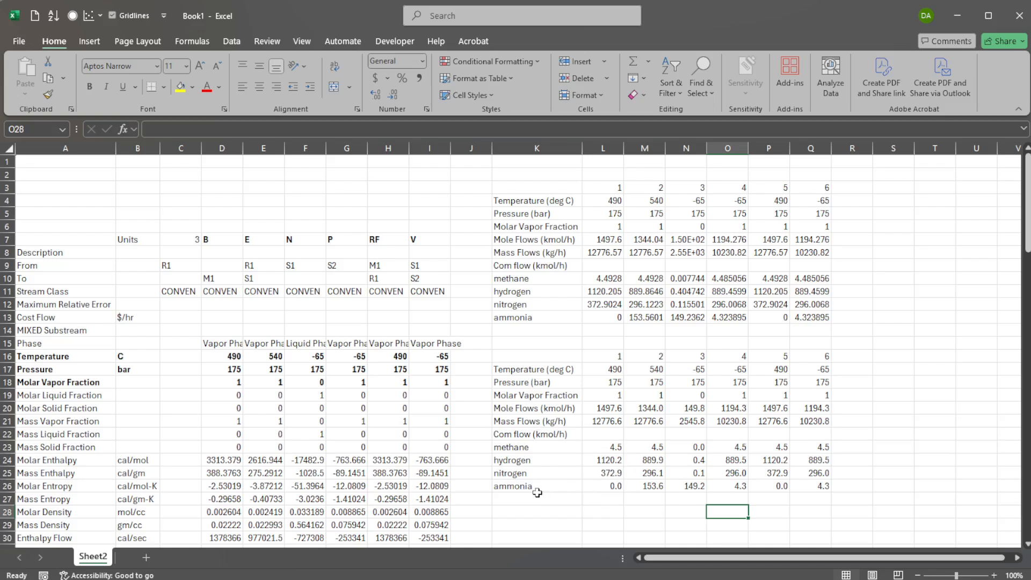
Copy the rounded stream table including its labels and stream numbers.
drag(545, 357, 830, 489)
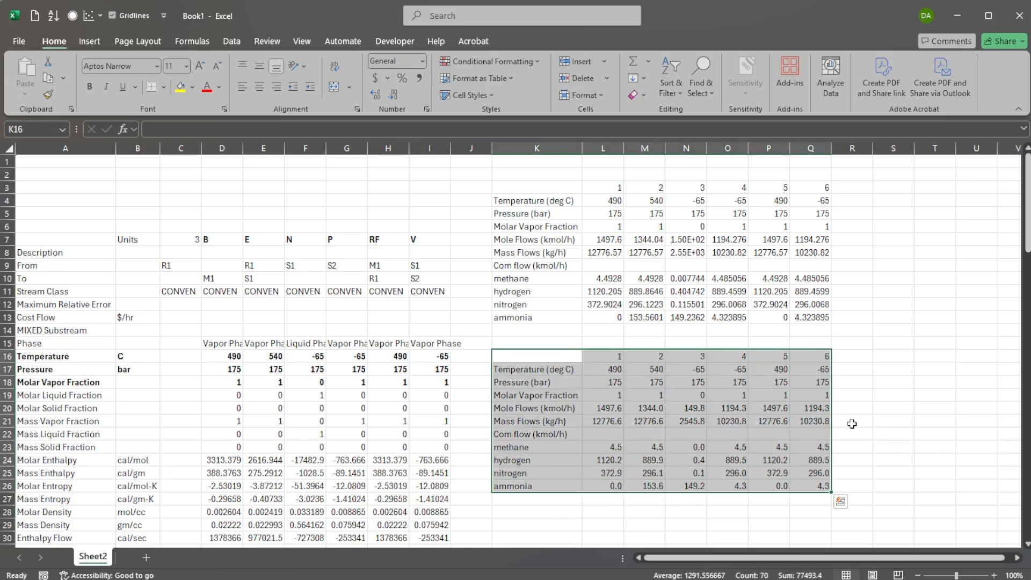
key(ctrl+c)
click(539, 396)
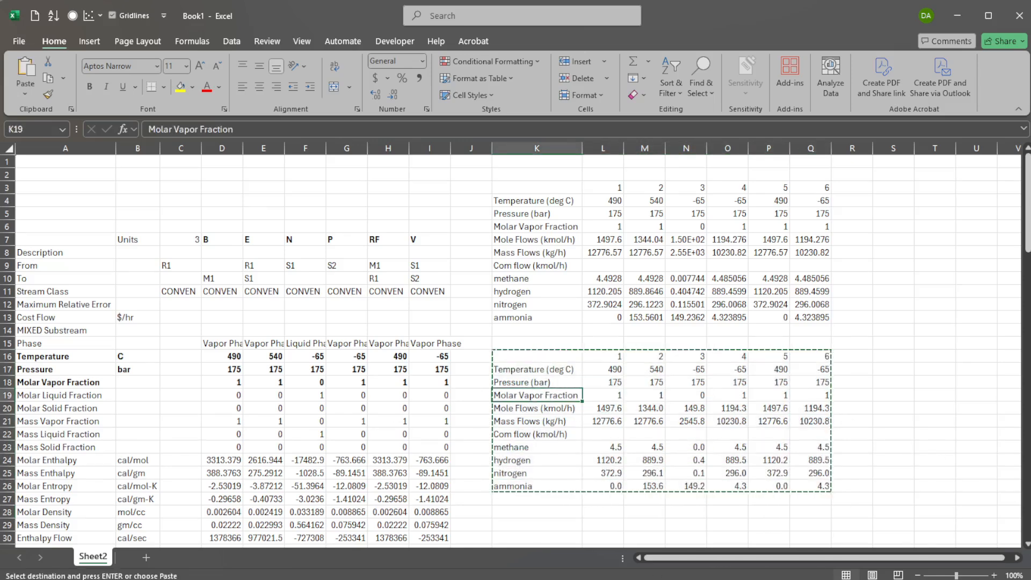
Switch to the Tables Generator page in the browser and paste the copied table into its grid.
key(alt+Tab)
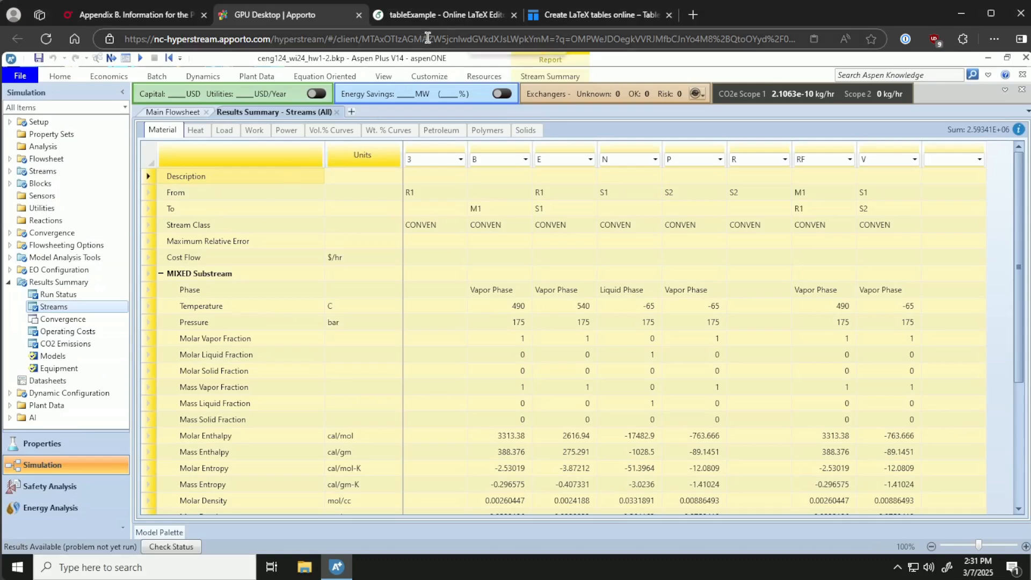
click(575, 23)
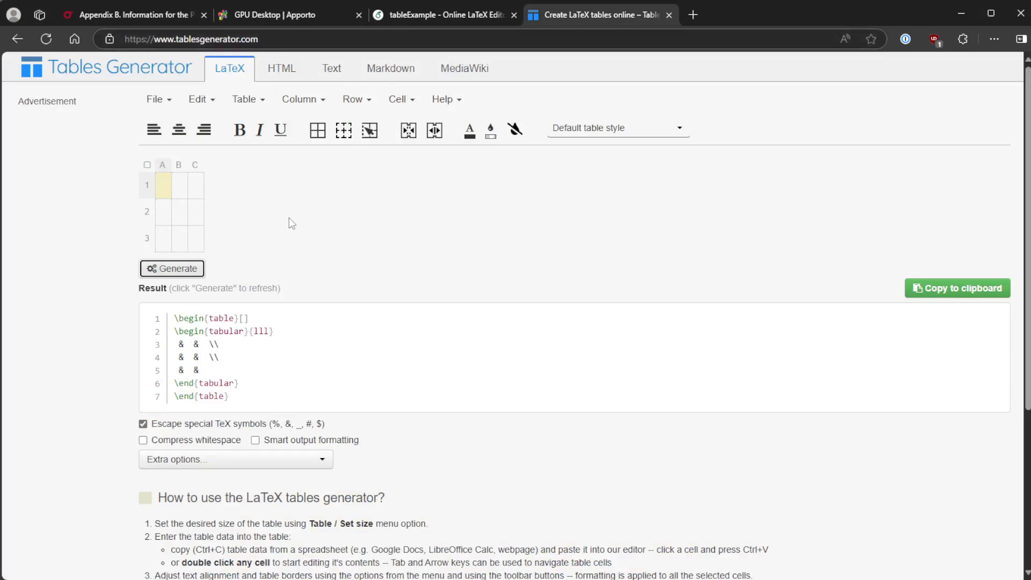
click(163, 195)
key(ctrl+v)
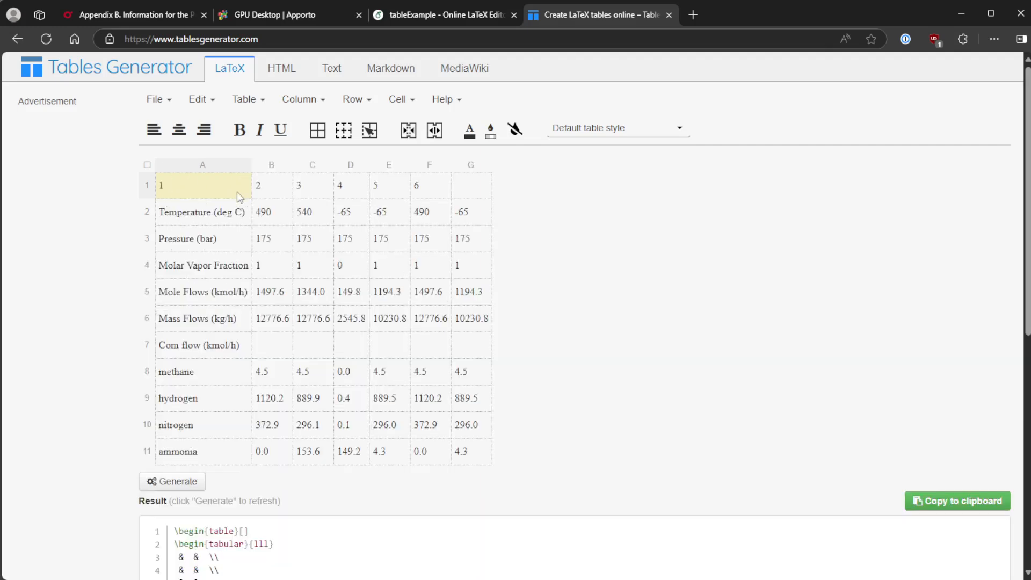
drag(237, 191, 365, 191)
click(272, 183)
key(ctrl+v)
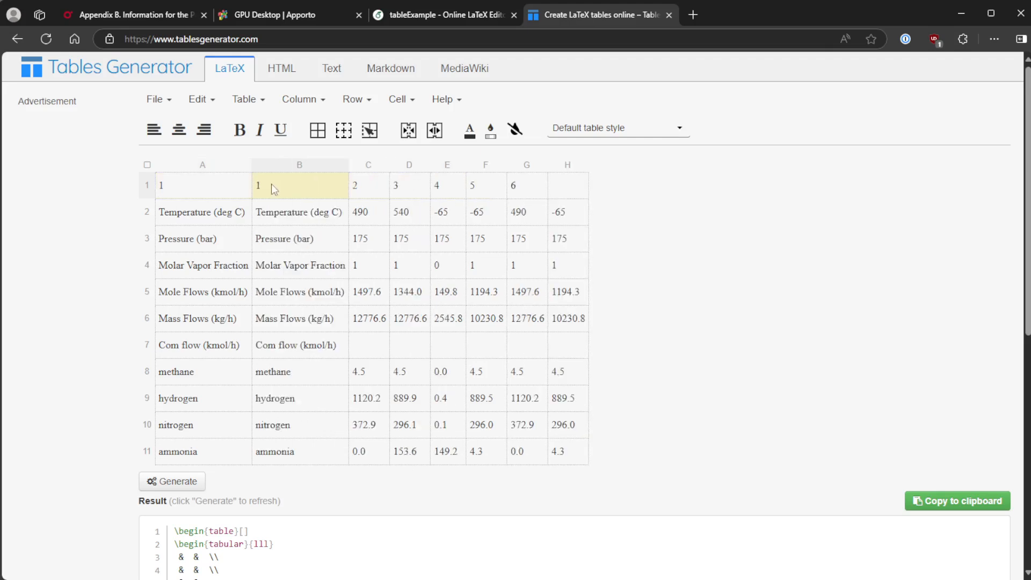
click(228, 192)
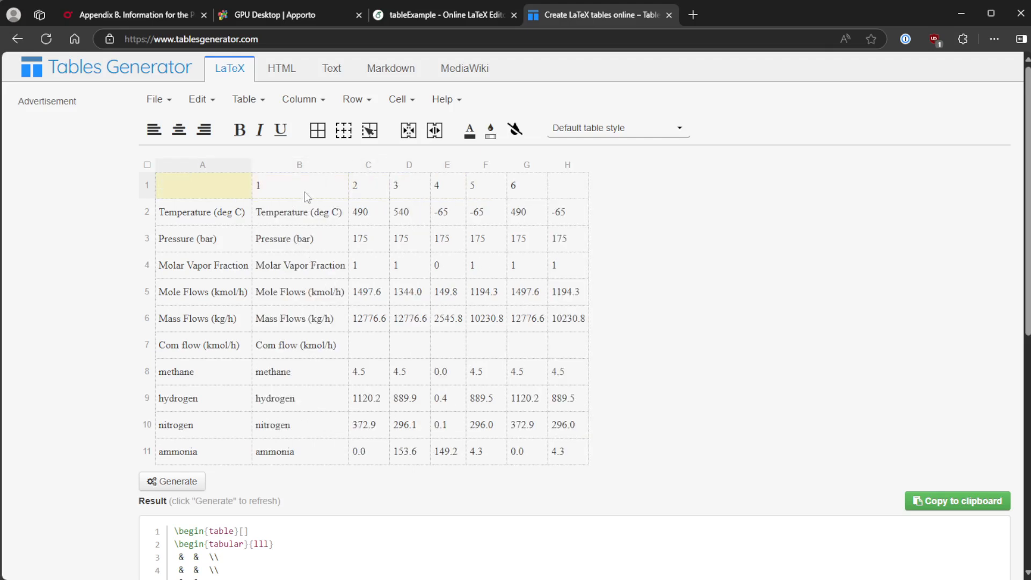
key(ctrl+z)
key(ctrl+z)
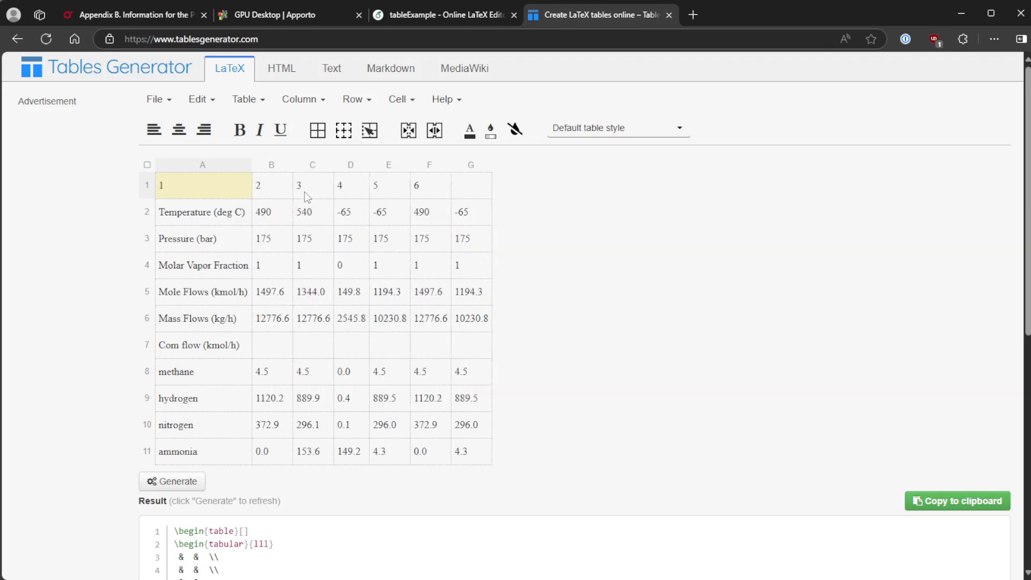
Shift the stream numbers one cell right so headers 1 to 6 sit above the data columns, leaving the corner cell empty.
click(275, 189)
key(Left)
key(Delete)
key(Right)
text(1)
key(Tab)
key(BackSpace)
text(2)
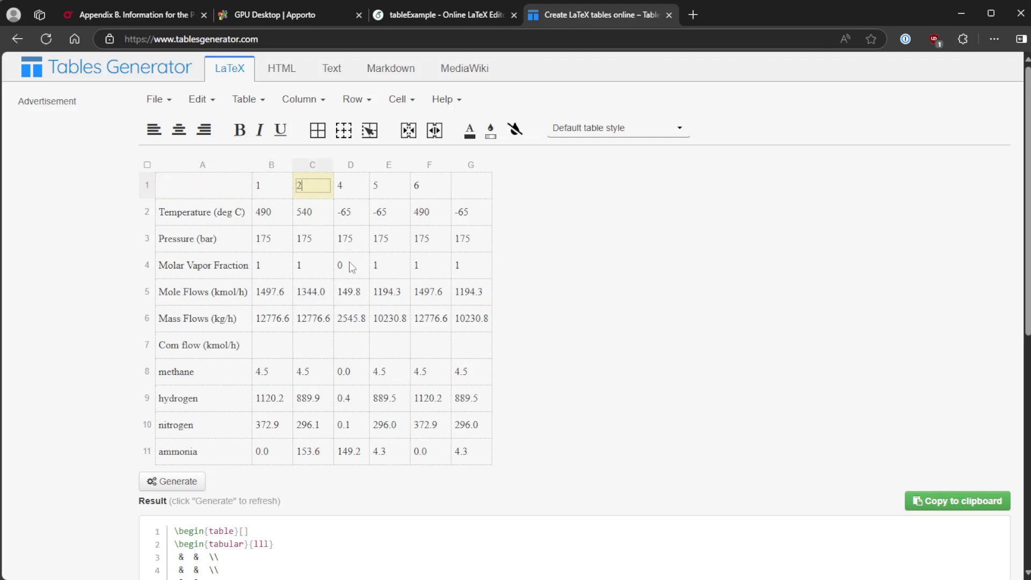
key(Tab)
key(BackSpace)
text(3)
key(Tab)
key(BackSpace)
text(4)
key(Tab)
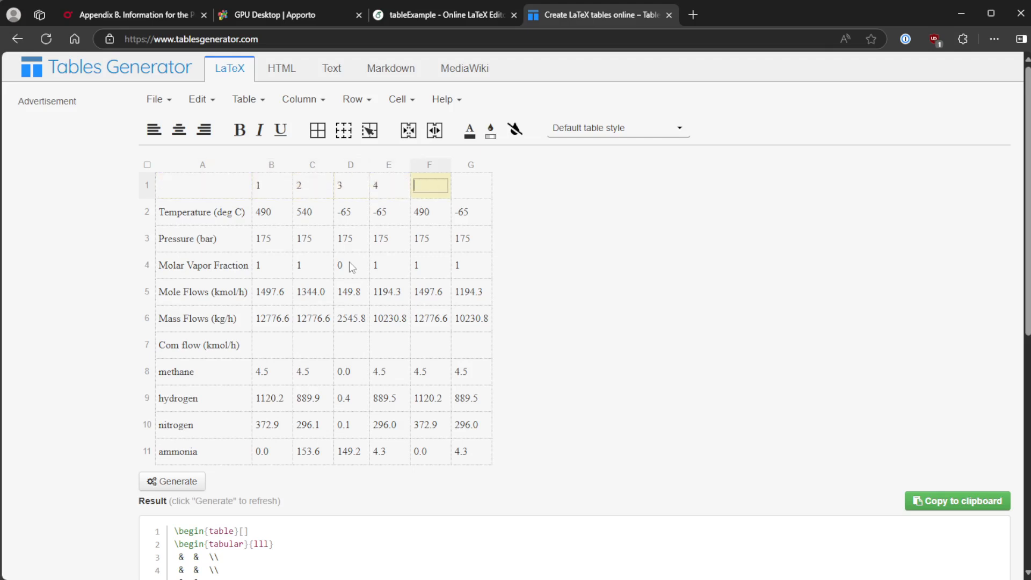
key(BackSpace)
text(5)
key(Tab)
text(6)
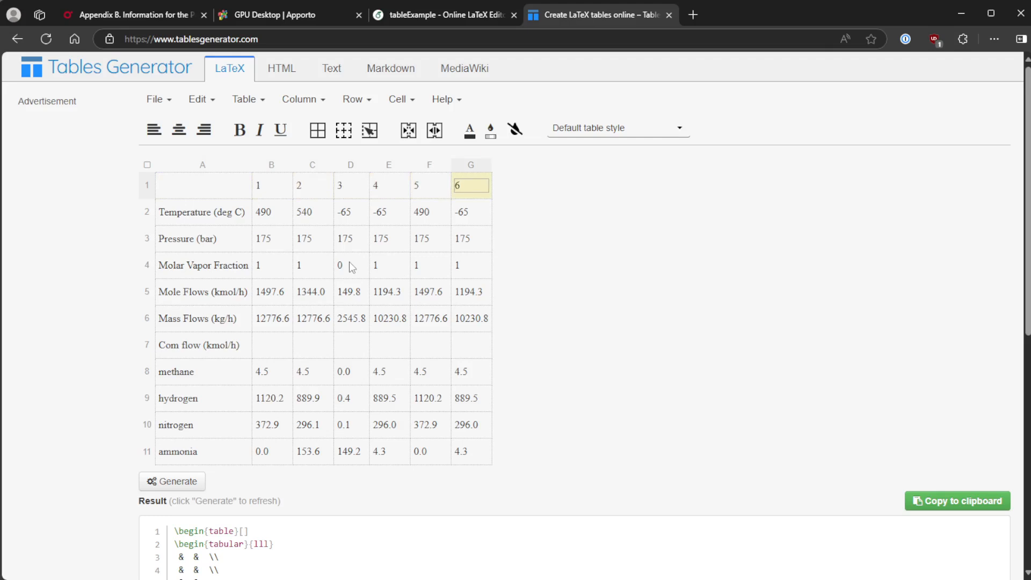
key(Return)
key(BackSpace)
Right-align the numeric columns and left-align the label column.
drag(264, 189, 460, 447)
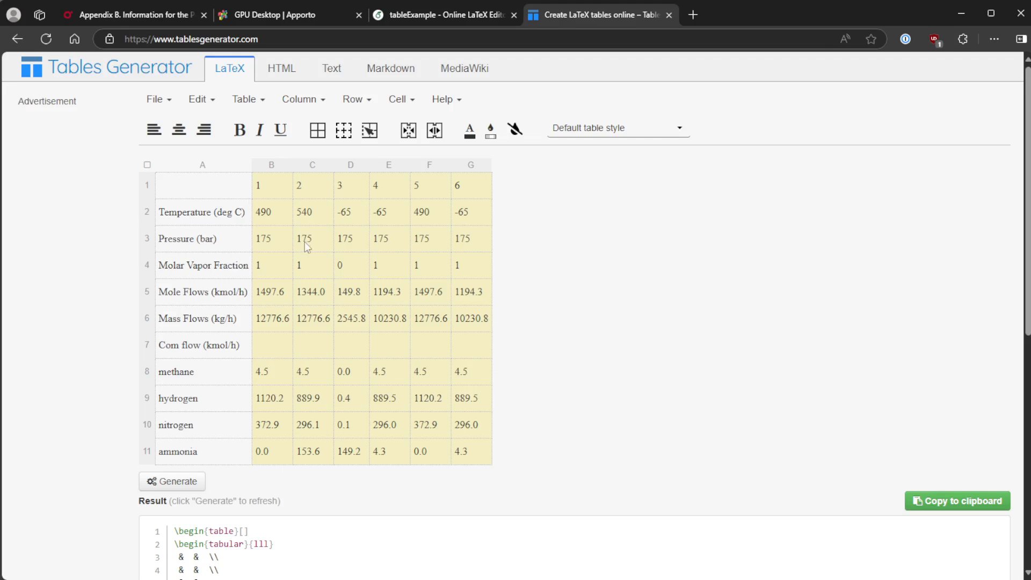
click(203, 130)
drag(222, 194, 228, 443)
click(156, 132)
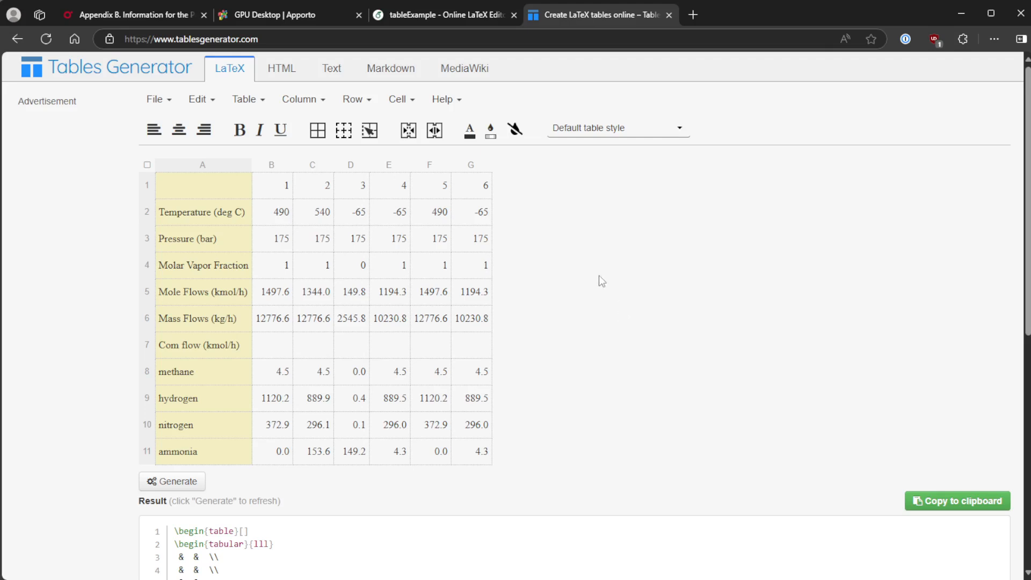
Generate the LaTeX table code and select the whole result.
click(177, 483)
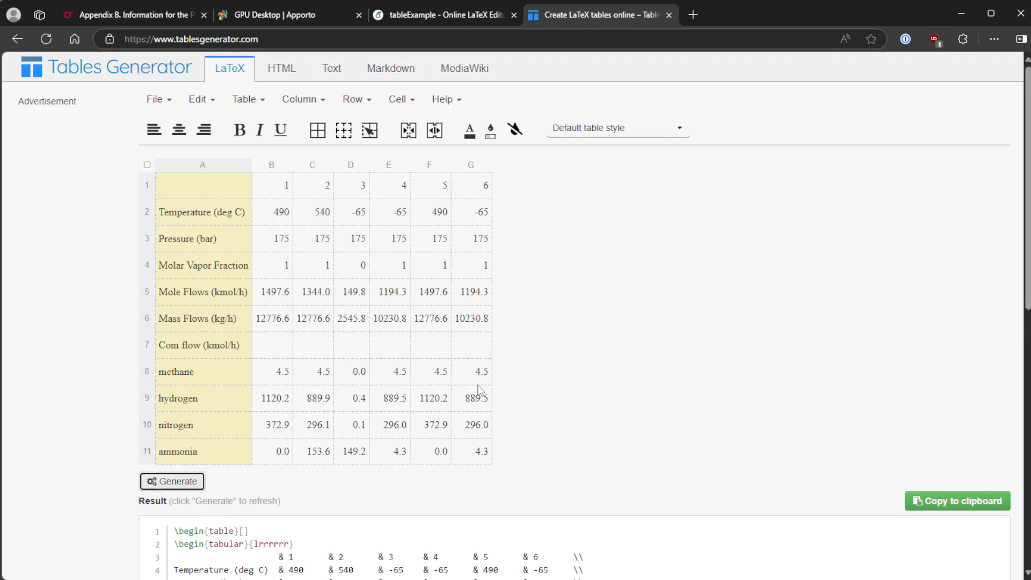
scroll(480, 388, down, 5)
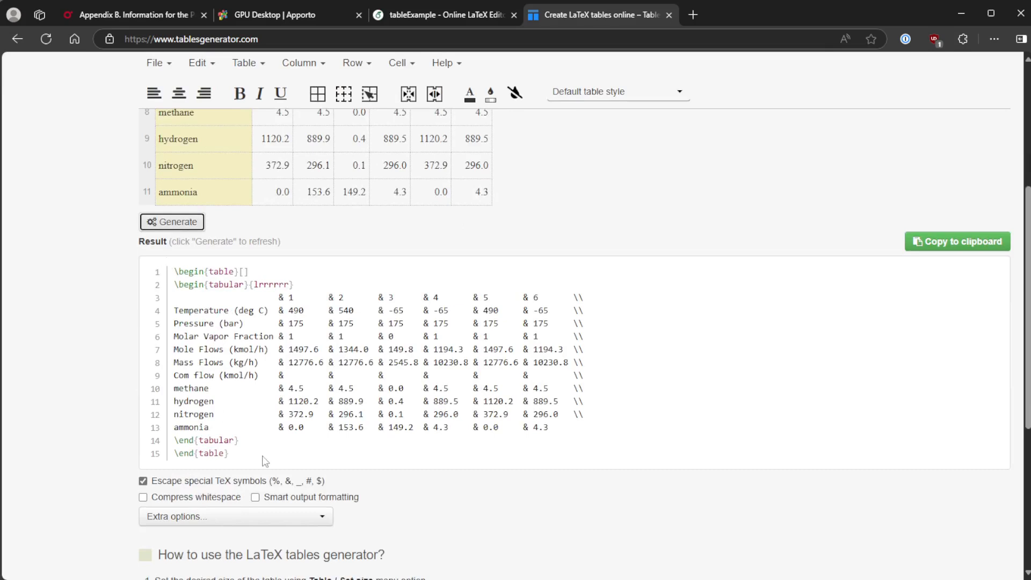
drag(252, 458, 157, 279)
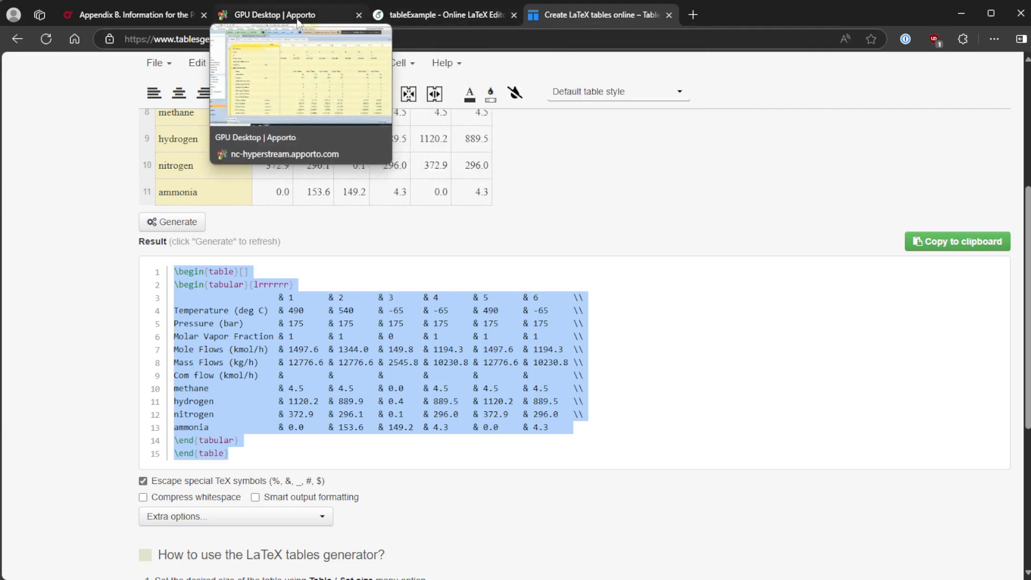
Switch to the Overleaf project, paste the generated table code after the lipsum line, and indent its table and tabular blocks.
click(406, 16)
key(ctrl+v)
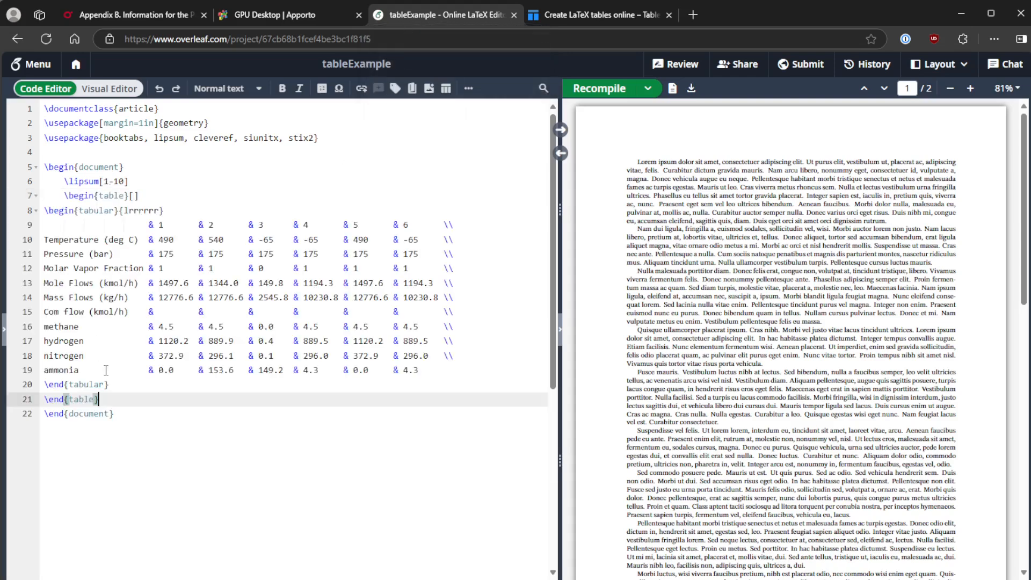
drag(100, 399, 45, 210)
key(Tab)
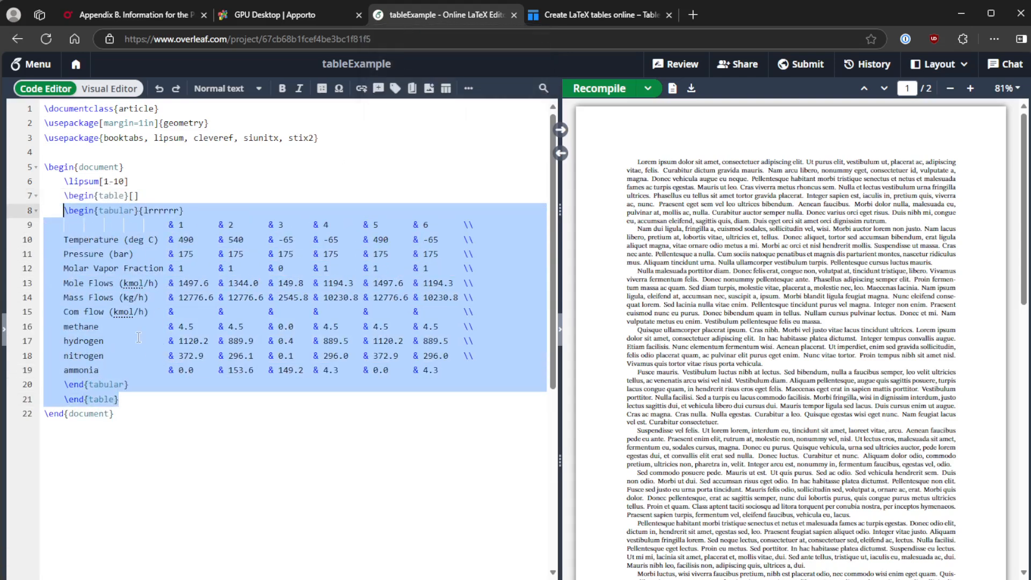
click(139, 337)
drag(137, 385, 49, 210)
key(Tab)
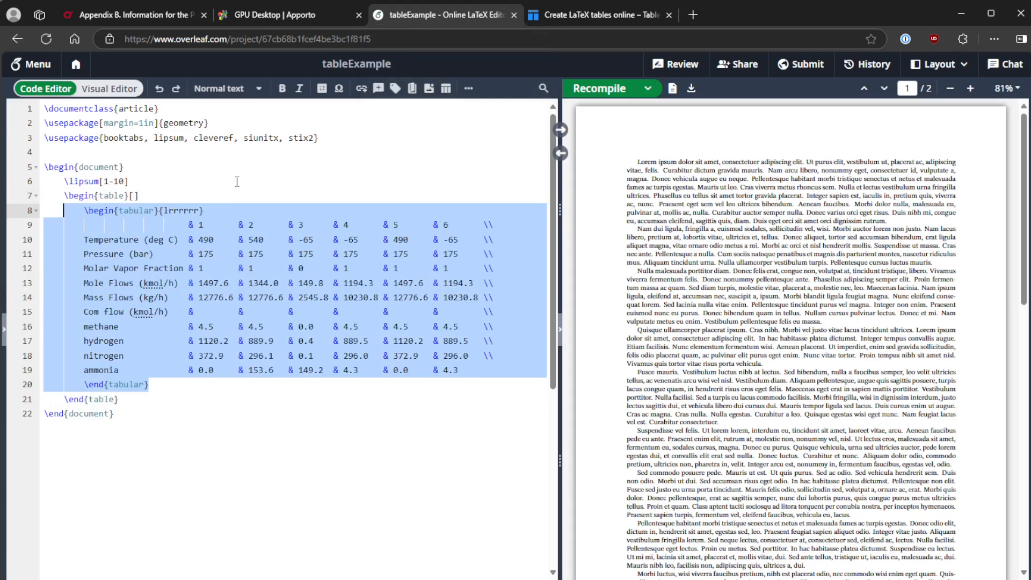
Inspect the compiled stream table in the PDF preview at a larger zoom.
click(237, 182)
click(227, 164)
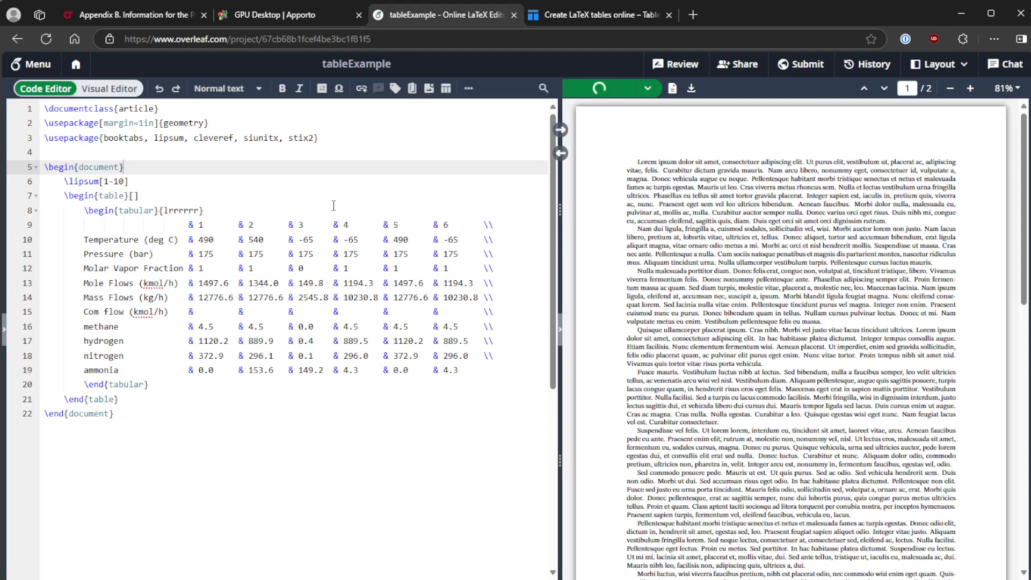
scroll(742, 308, down, 10)
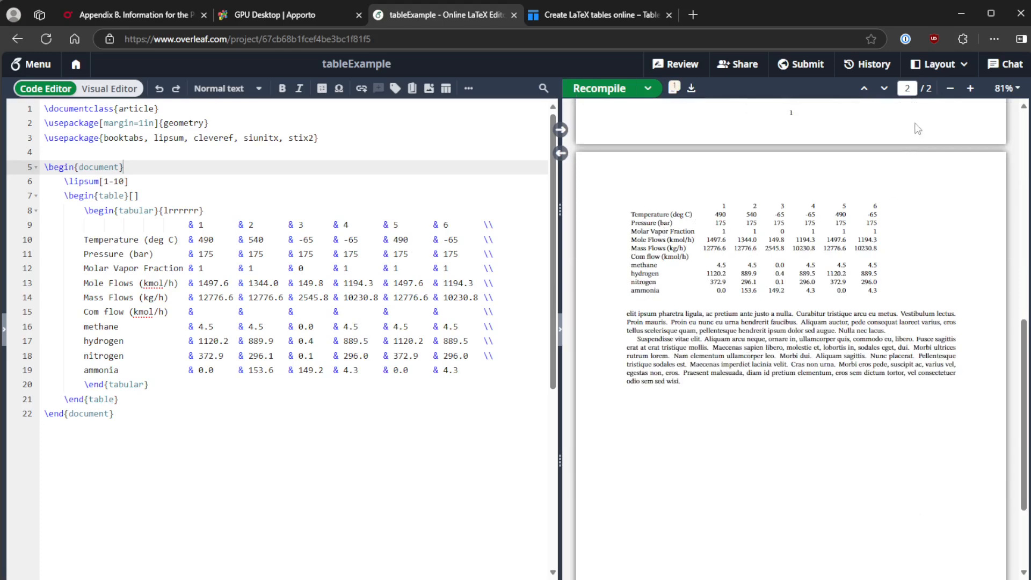
click(970, 88)
click(970, 88)
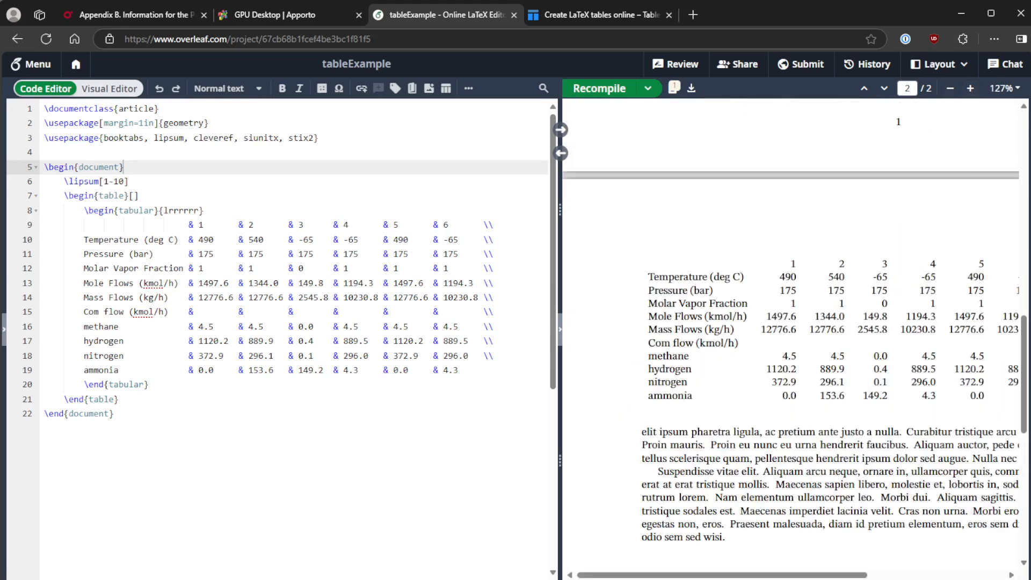
drag(799, 575, 840, 577)
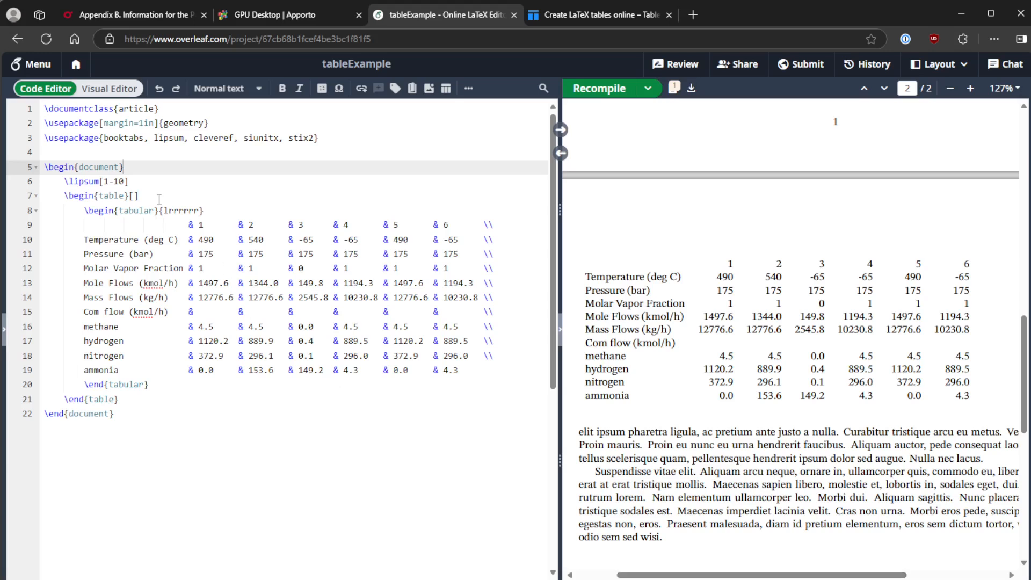
Add the caption "My stream table." and the label tab:streamTable at the start of the table environment.
click(146, 185)
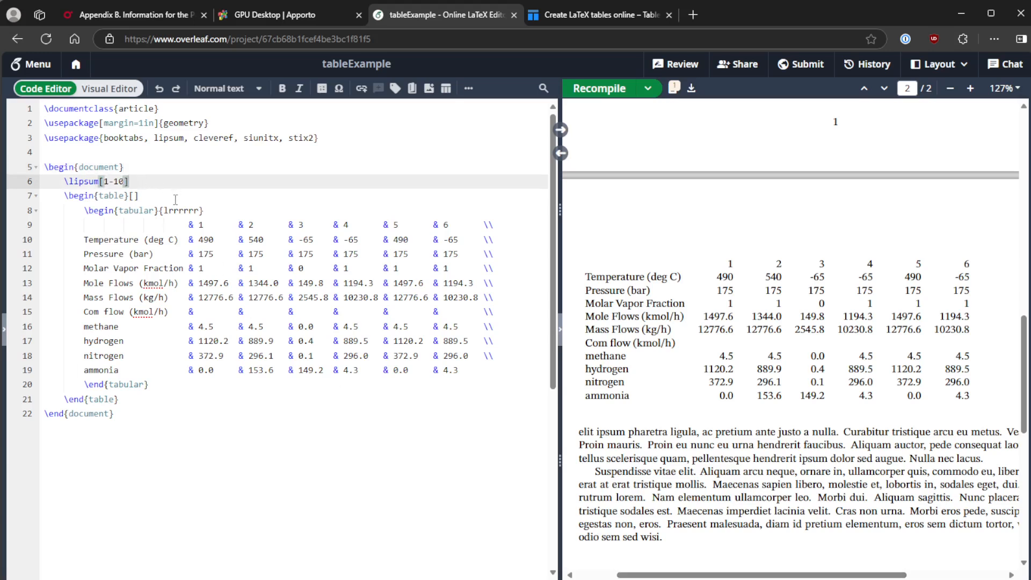
click(176, 200)
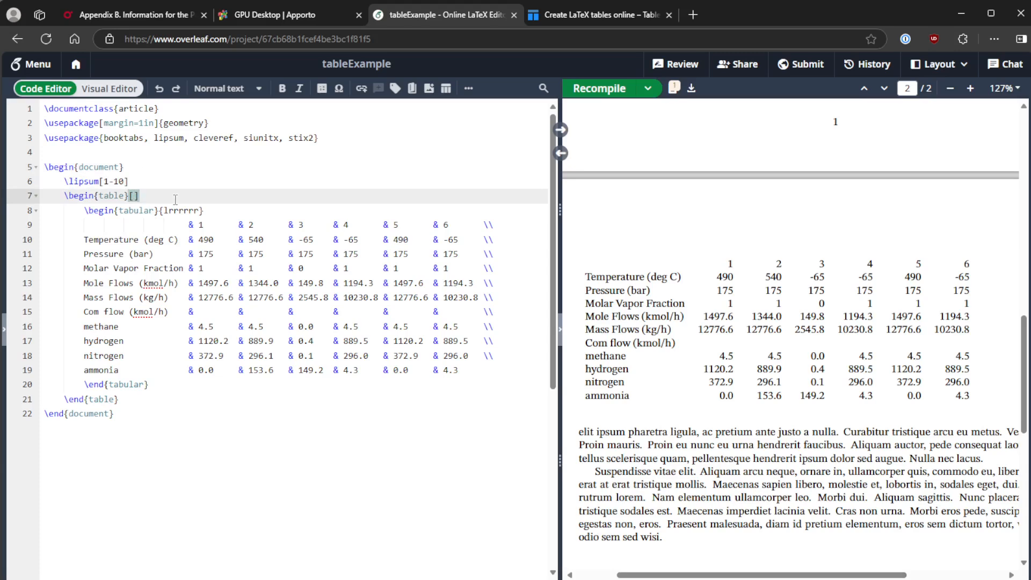
key(Return)
text(\caption{)
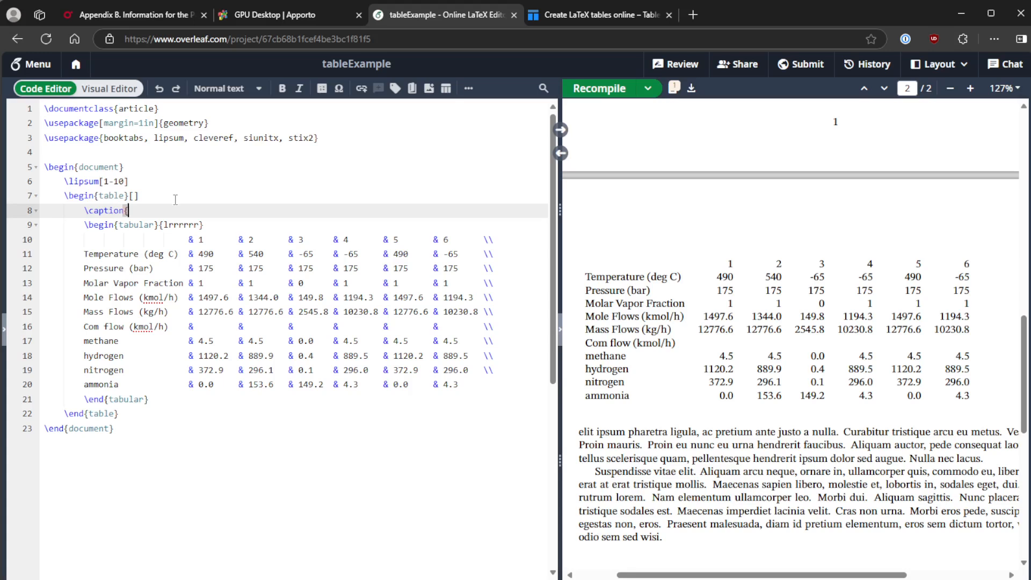
text(My stream table.})
key(Return)
text(\)
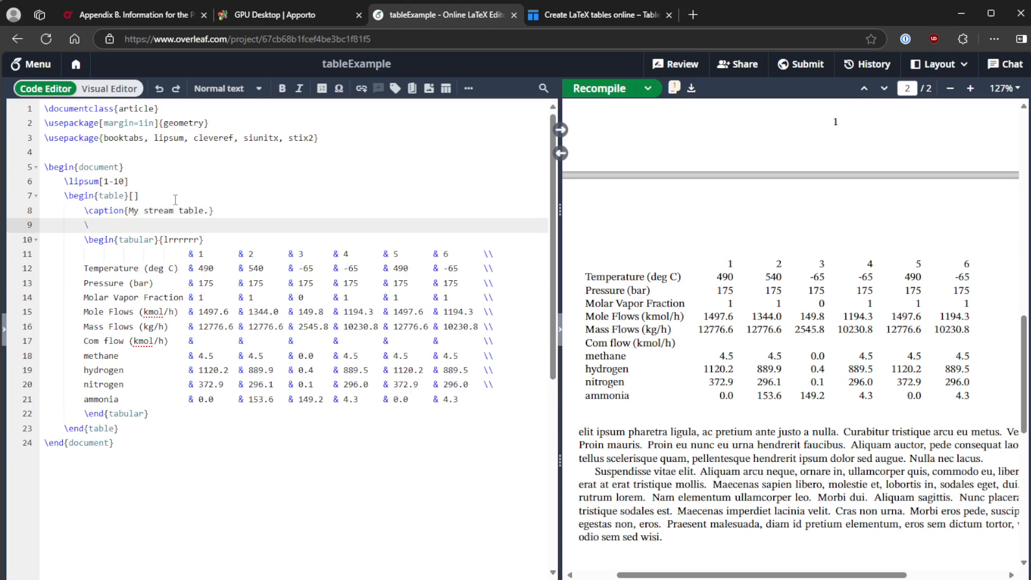
text(label)
text({tab:streamTal)
text(le})
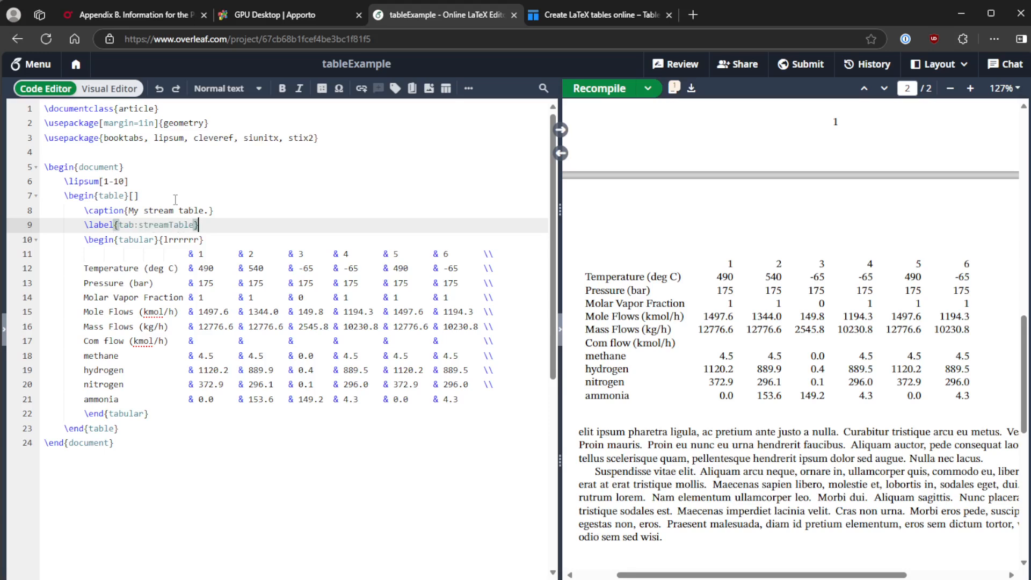
Insert a \toprule before the header row and a \midrule after the stream-number header row.
click(231, 243)
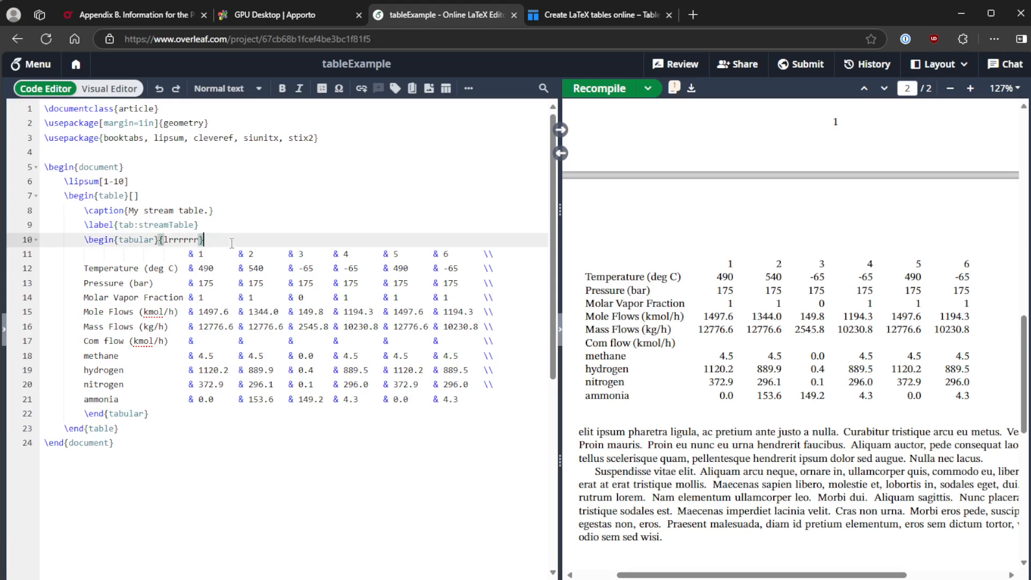
key(Return)
text(\)
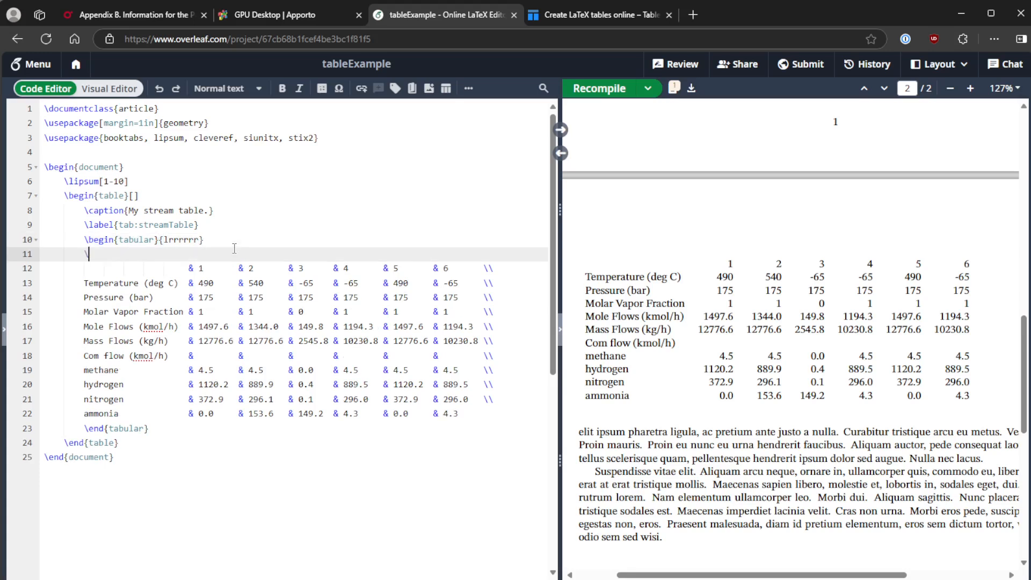
text(toprule)
click(492, 267)
key(Return)
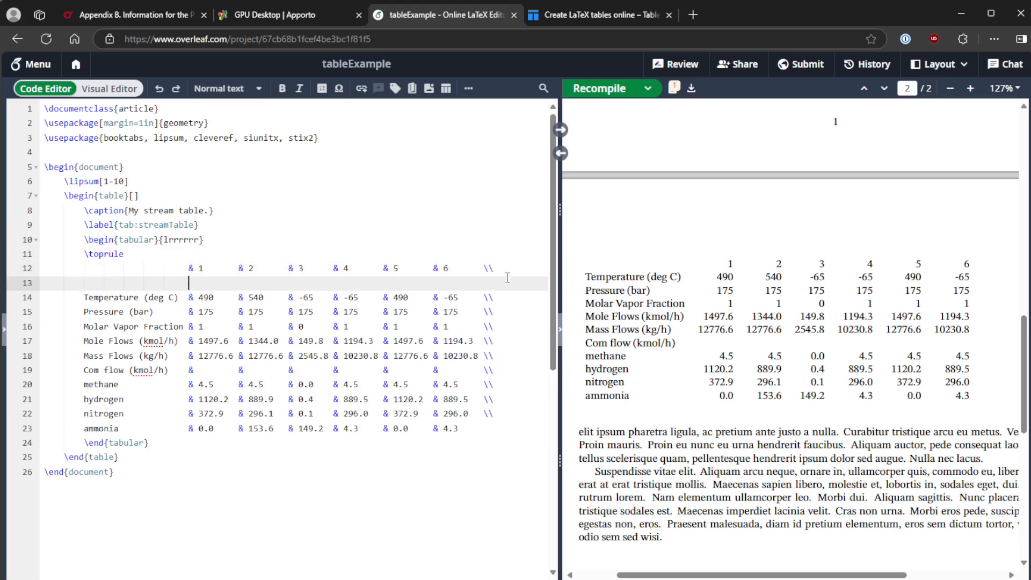
key(BackSpace)
text(\midrule)
End the ammonia row with a line break, add \bottomrule beneath it, and tidy the \midrule indentation.
click(496, 429)
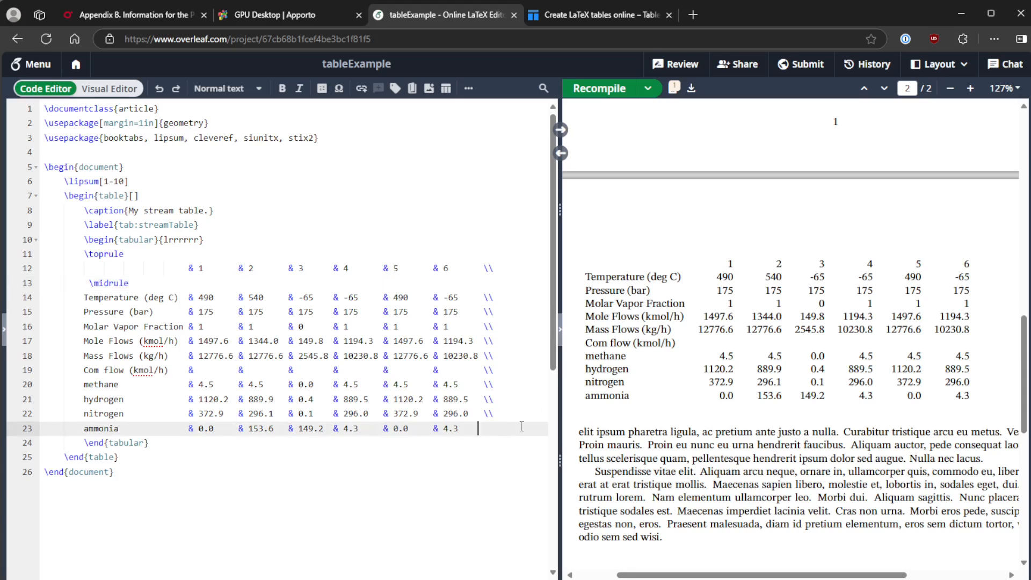
text(\\)
key(Return)
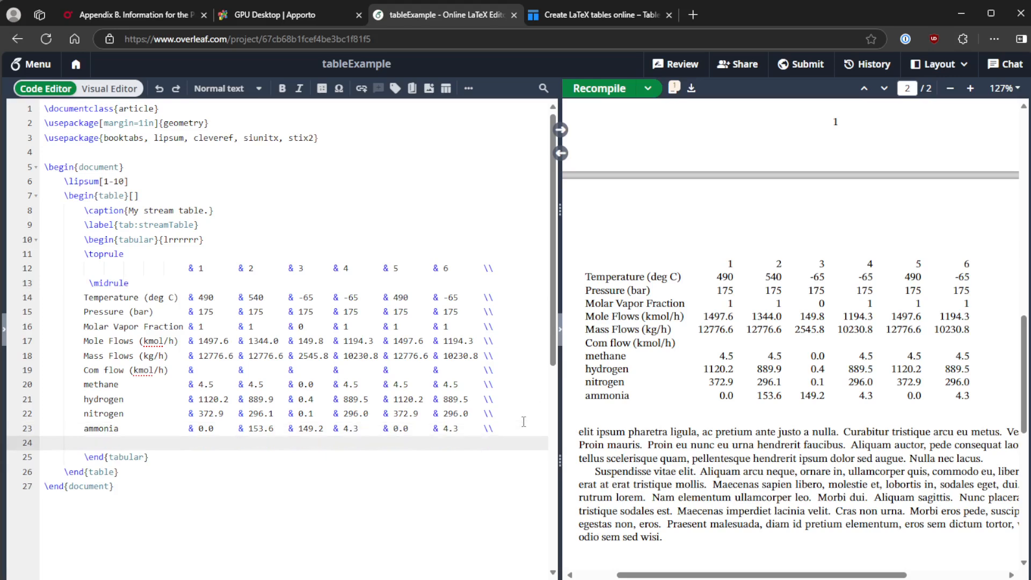
text(\bottomrule)
click(93, 283)
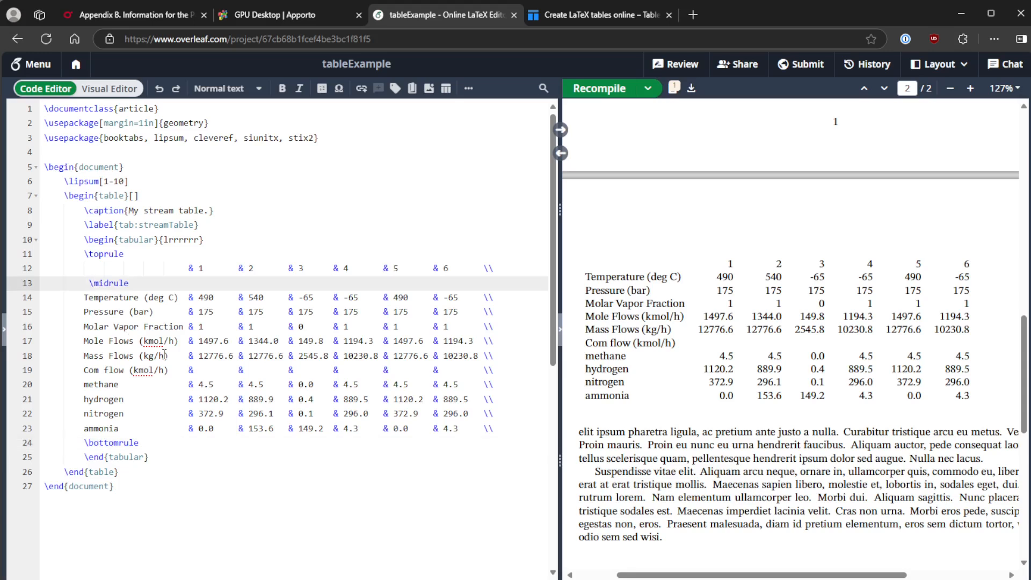
key(BackSpace)
Make the "Com flow (kmol/h)" label bold and rename it "Component flow (kmol/h)".
drag(84, 370, 168, 371)
key(ctrl+b)
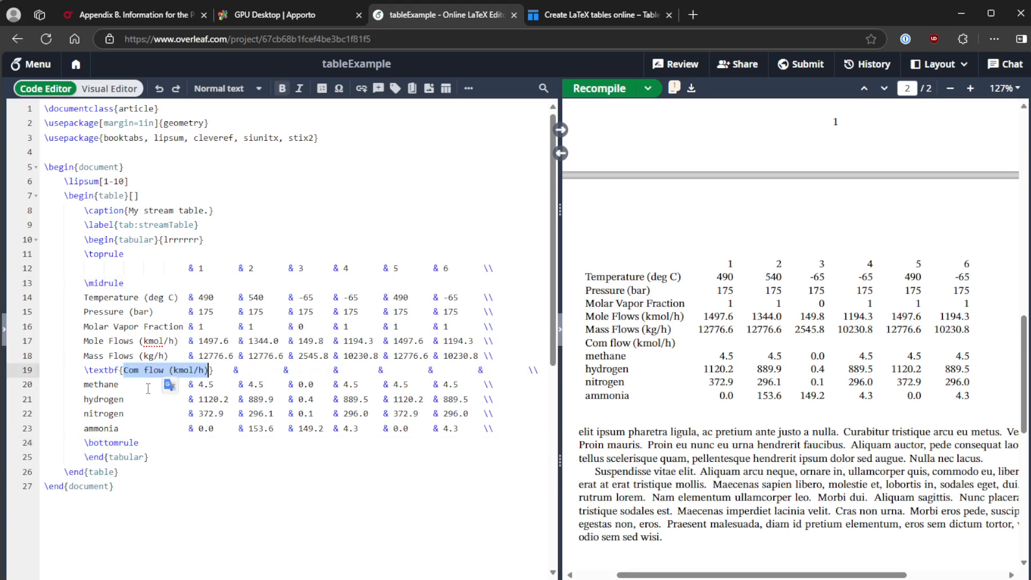
click(134, 371)
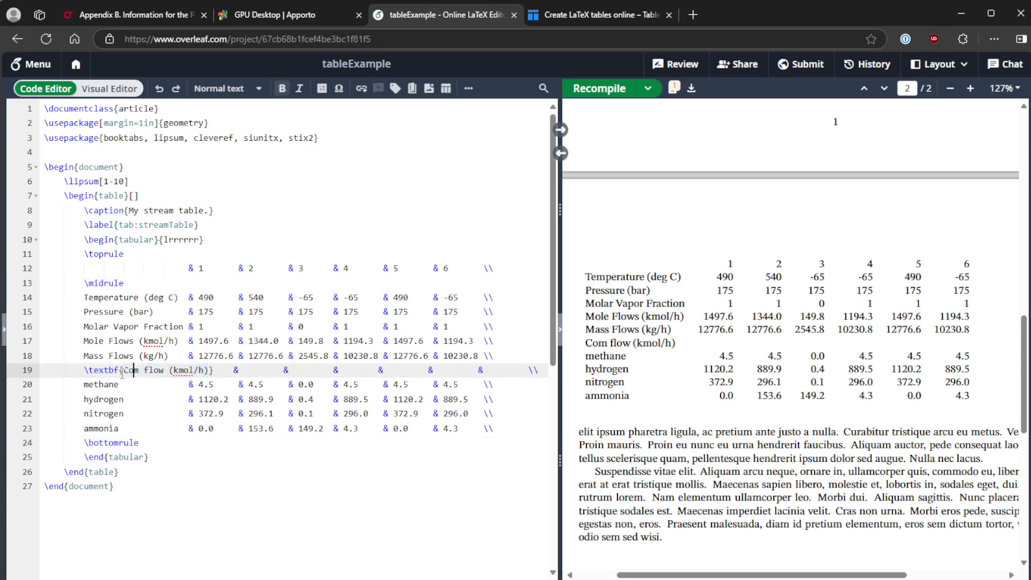
click(135, 16)
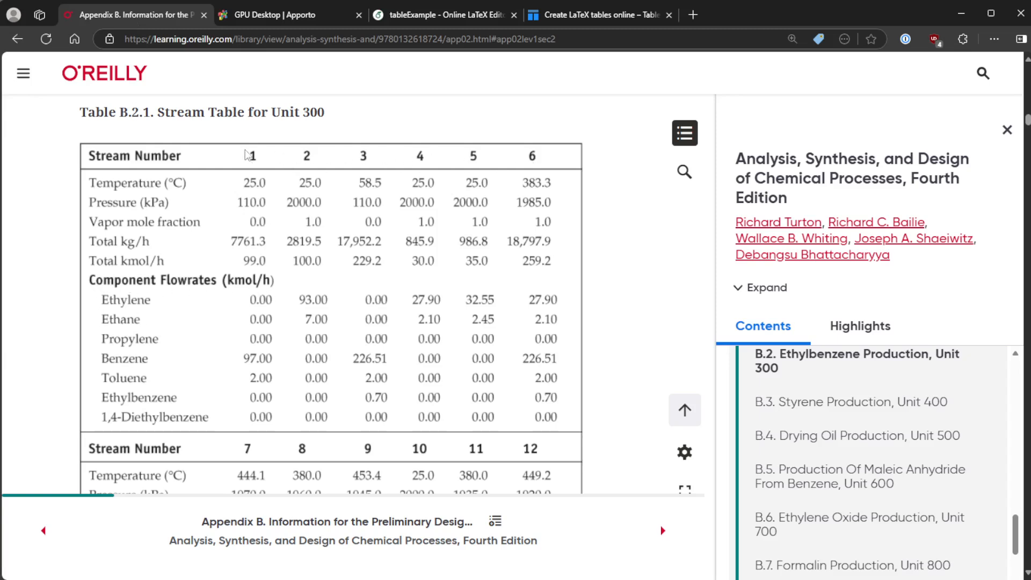
click(594, 16)
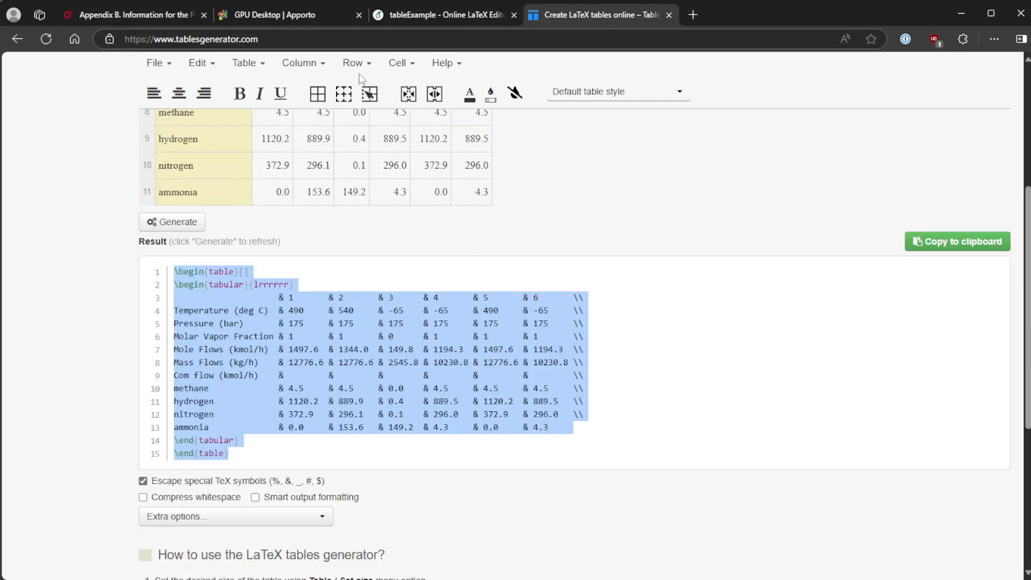
click(421, 16)
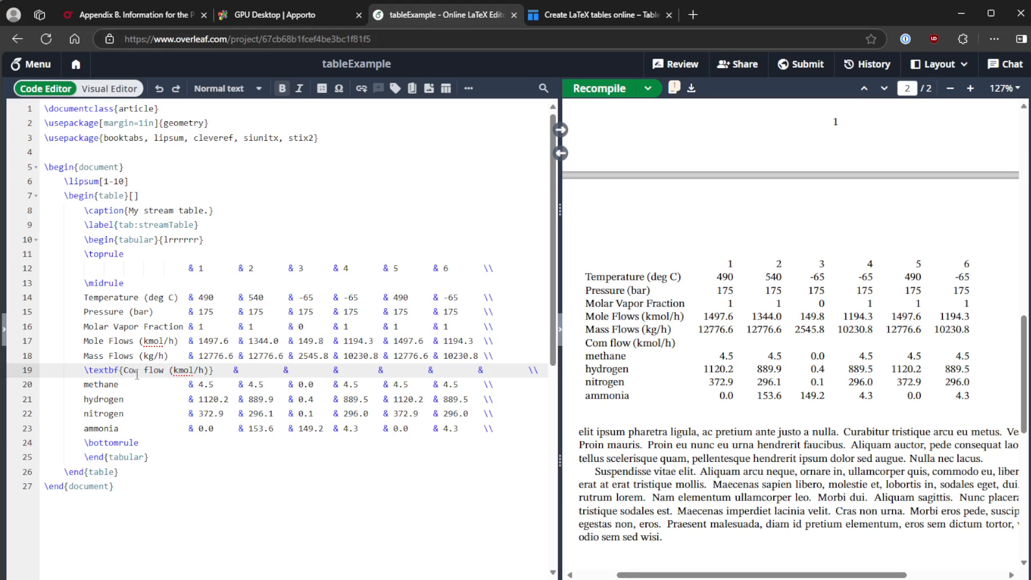
text(ponent)
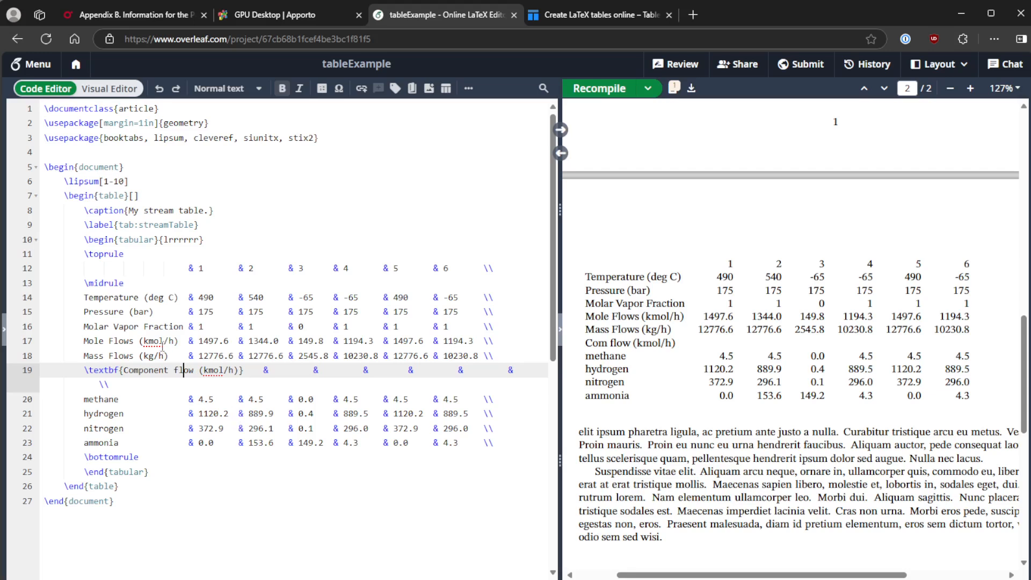
Replace the temperature unit text "deg C" with a siunitx \unit Celsius command.
drag(174, 298, 148, 297)
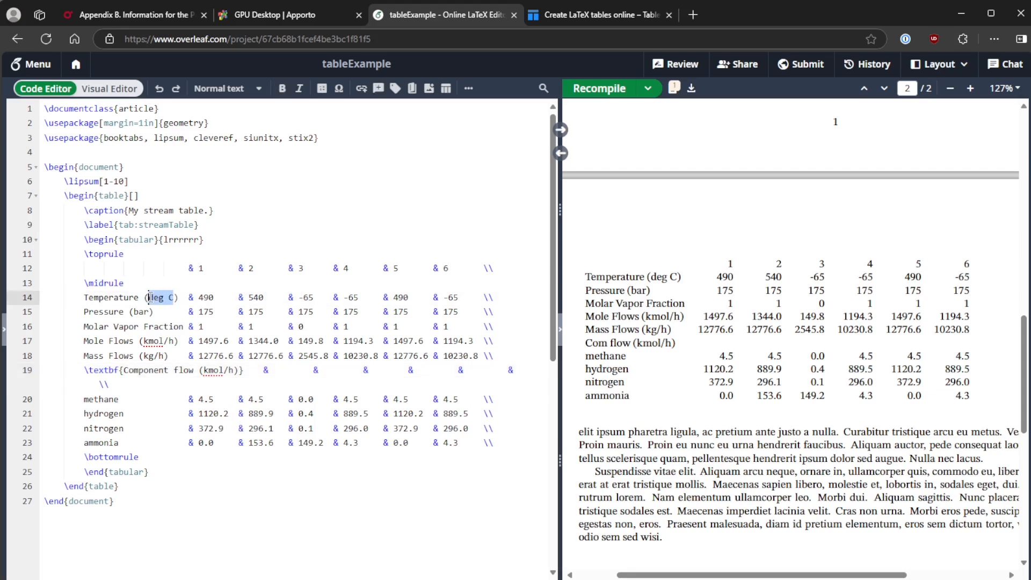
text(\unit{\c)
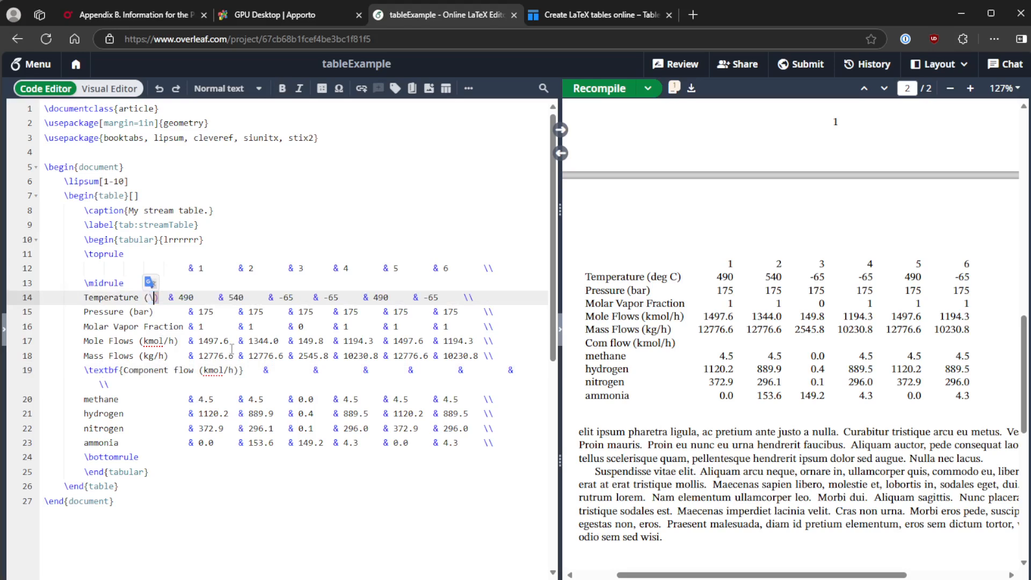
text(elsu)
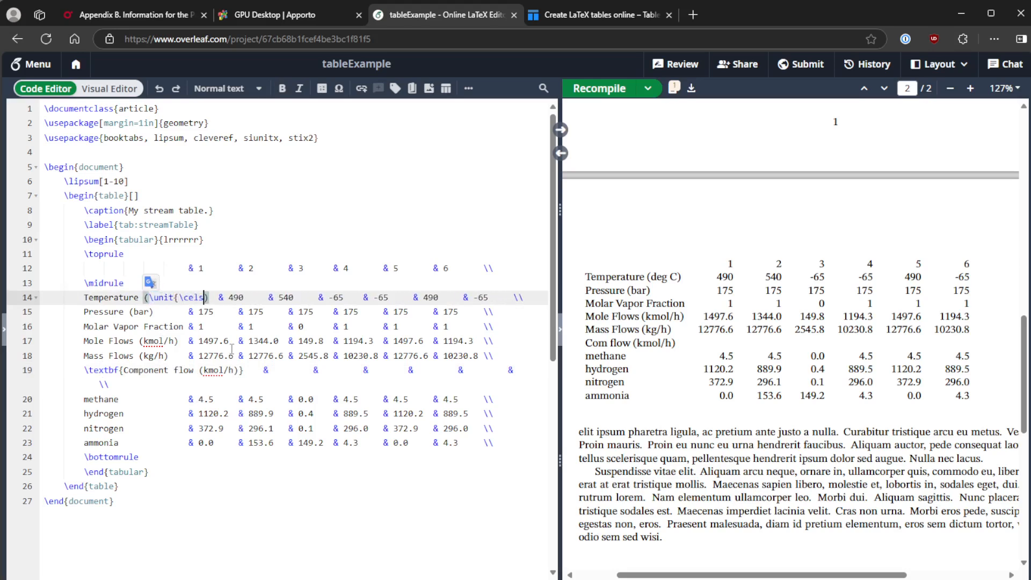
text(us})
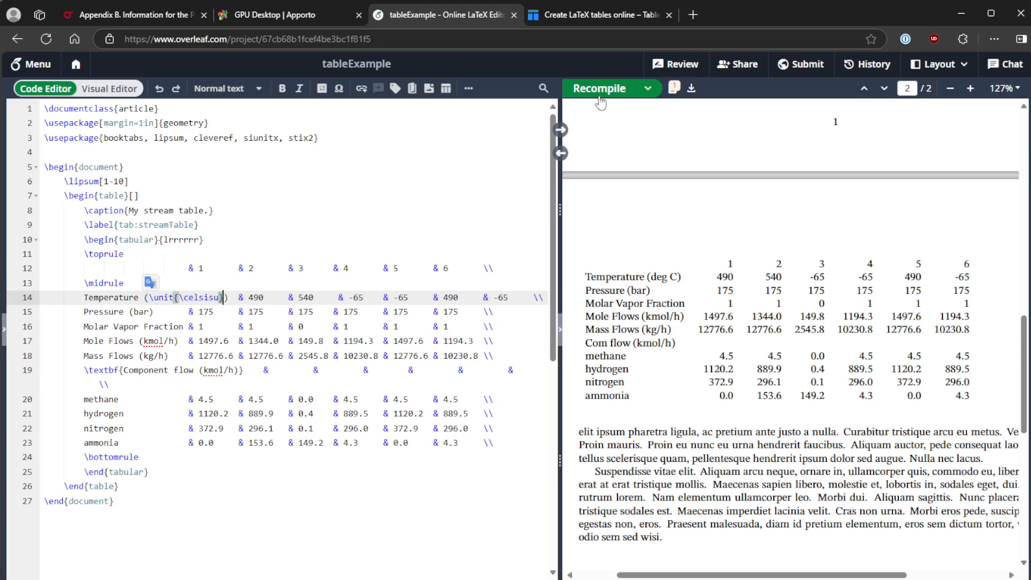
Add \centering at the start of the table environment and recompile the document.
click(176, 198)
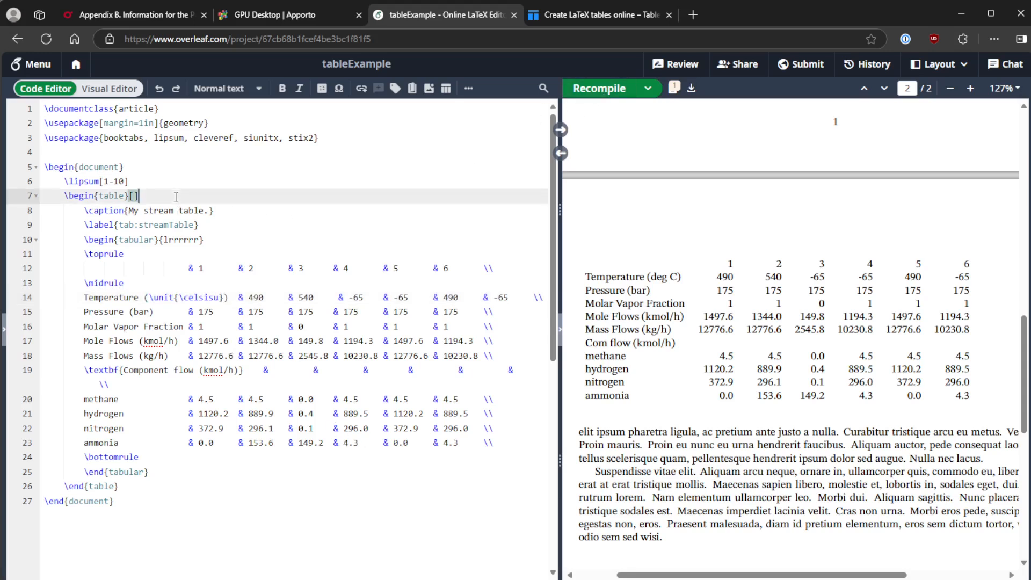
key(Return)
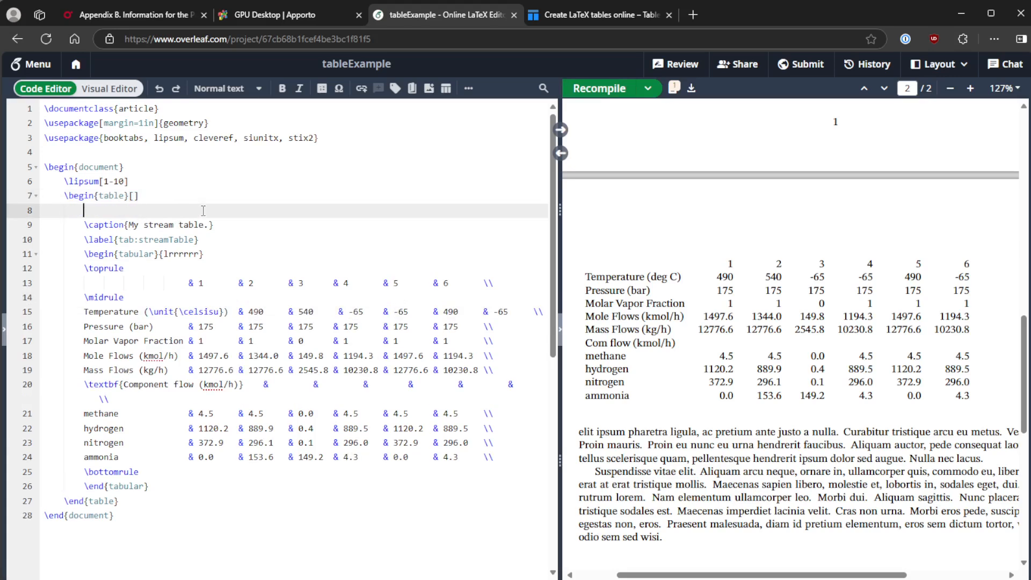
text(\centering)
click(950, 89)
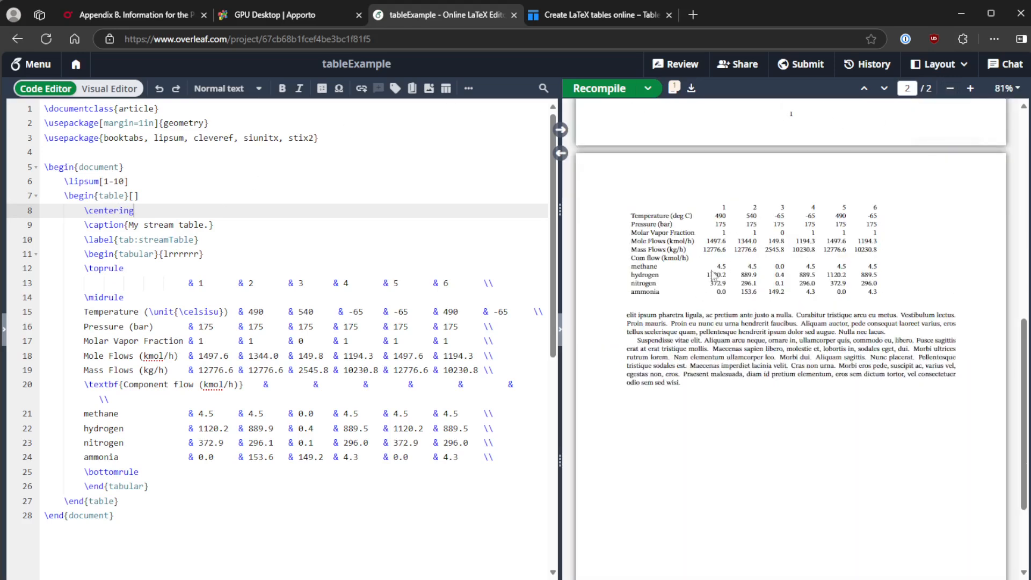
click(306, 247)
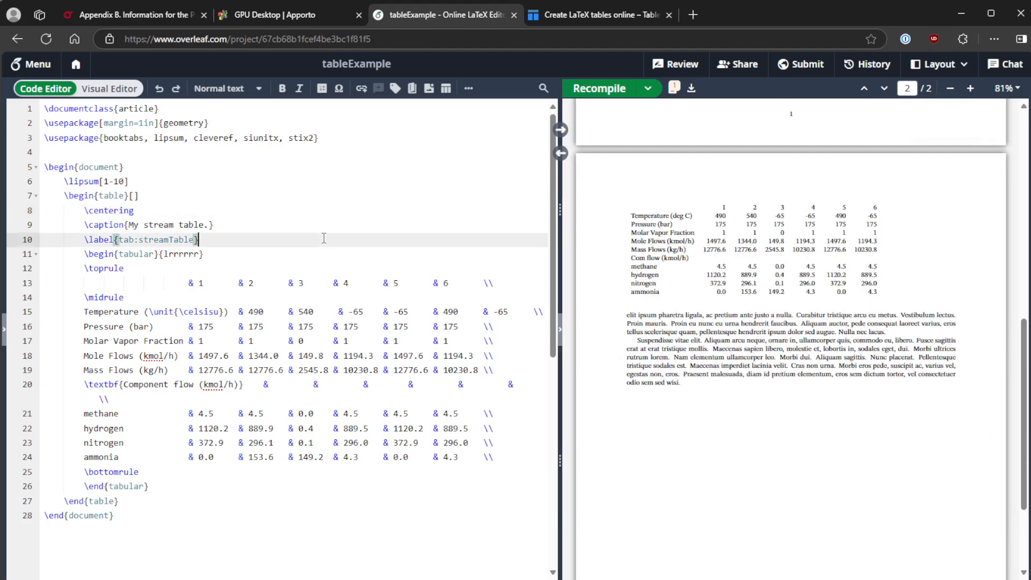
click(599, 88)
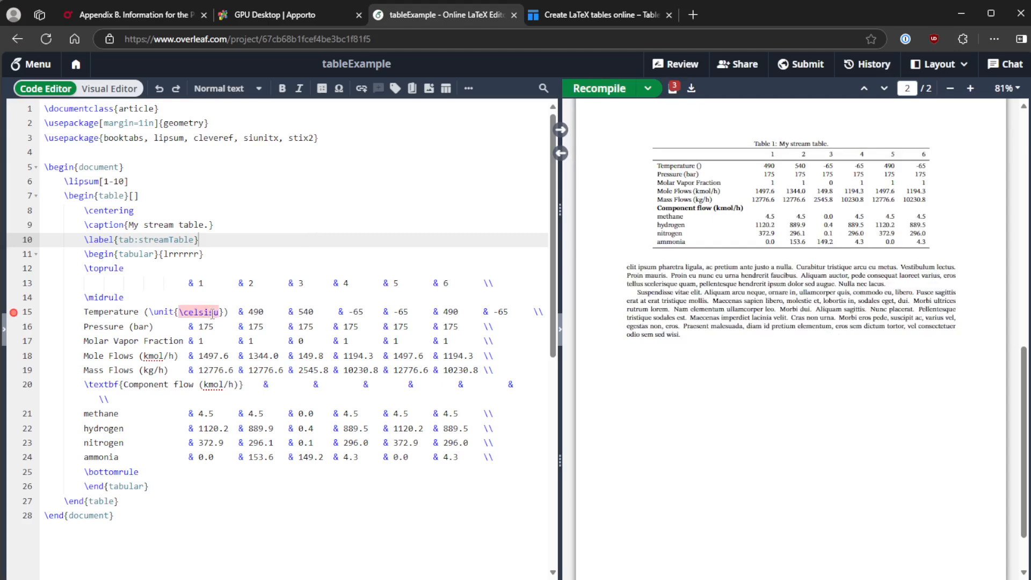
Correct the misspelled Celsius macro to \celsius and save to recompile.
click(213, 315)
key(BackSpace)
key(BackSpace)
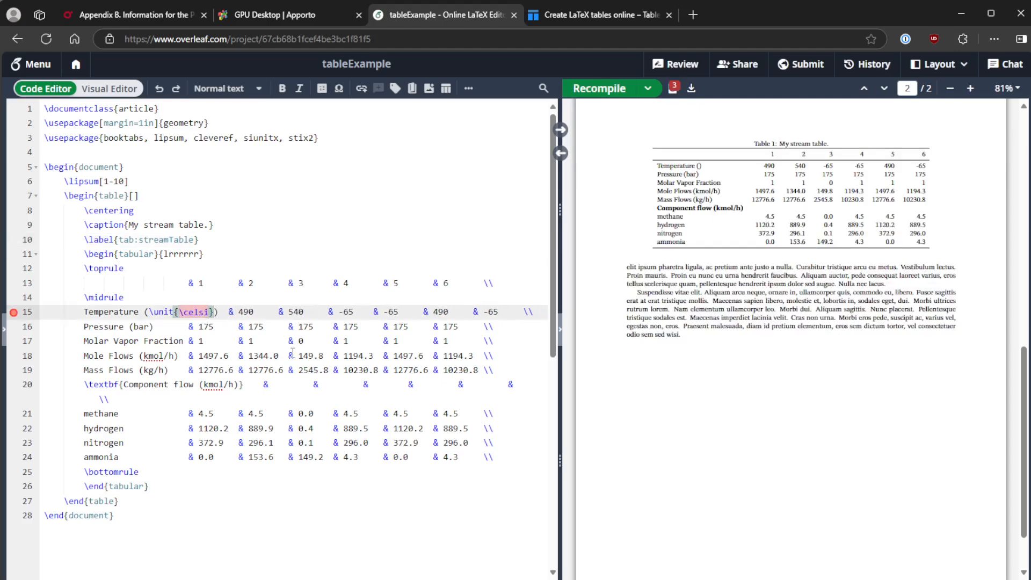
text(us)
key(ctrl+s)
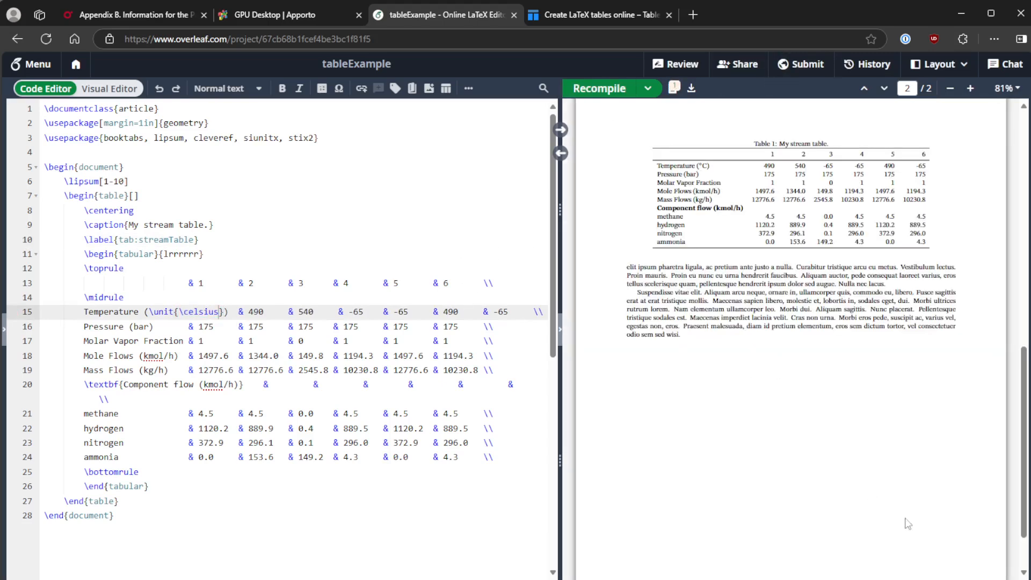
Compare the compiled table with the textbook's stream table, then indent the methane row label with \hspace{1em}.
click(971, 89)
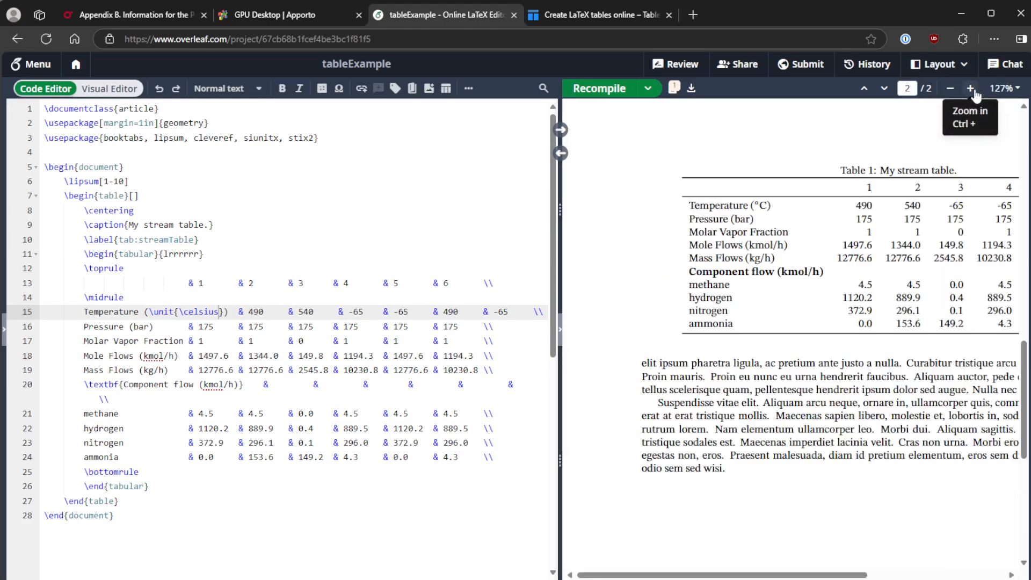
drag(752, 576, 825, 575)
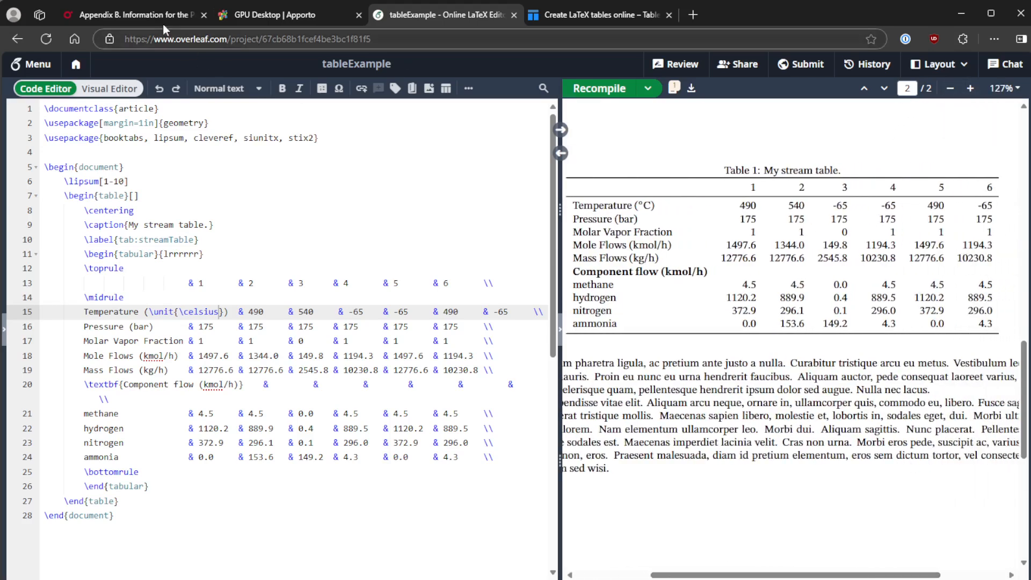
click(129, 14)
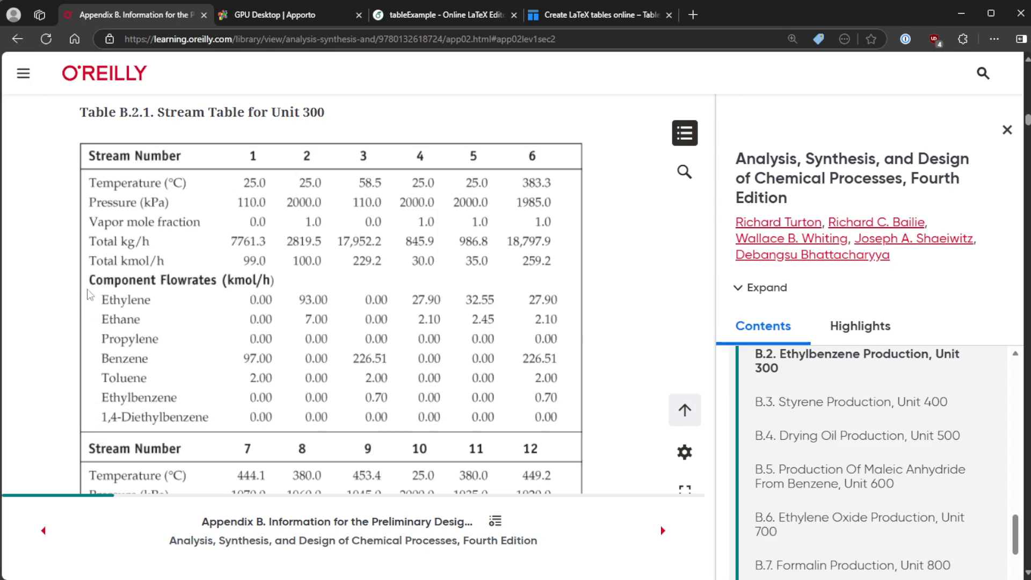
click(463, 16)
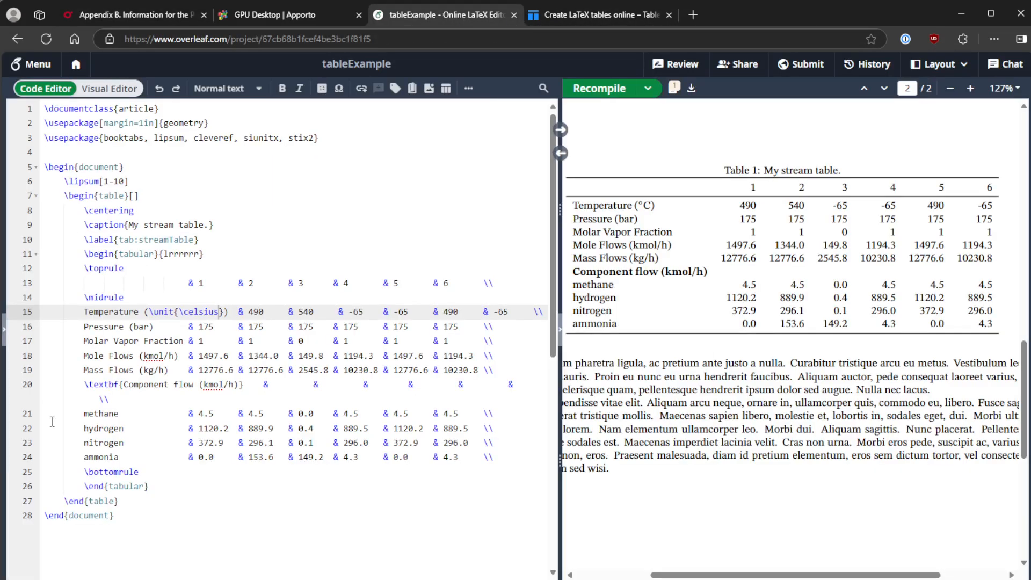
click(84, 415)
text(\)
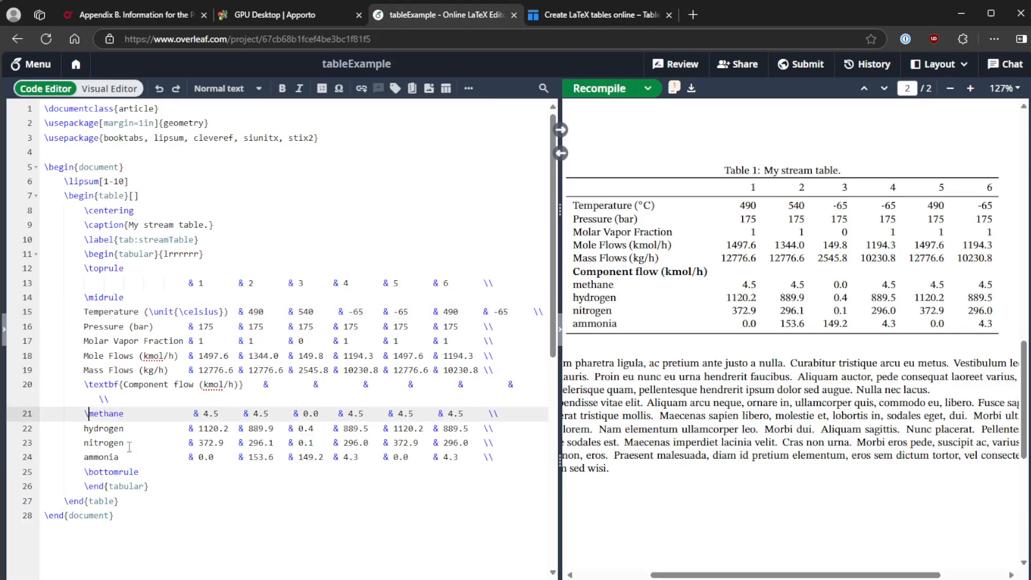
text(hspace{1em)
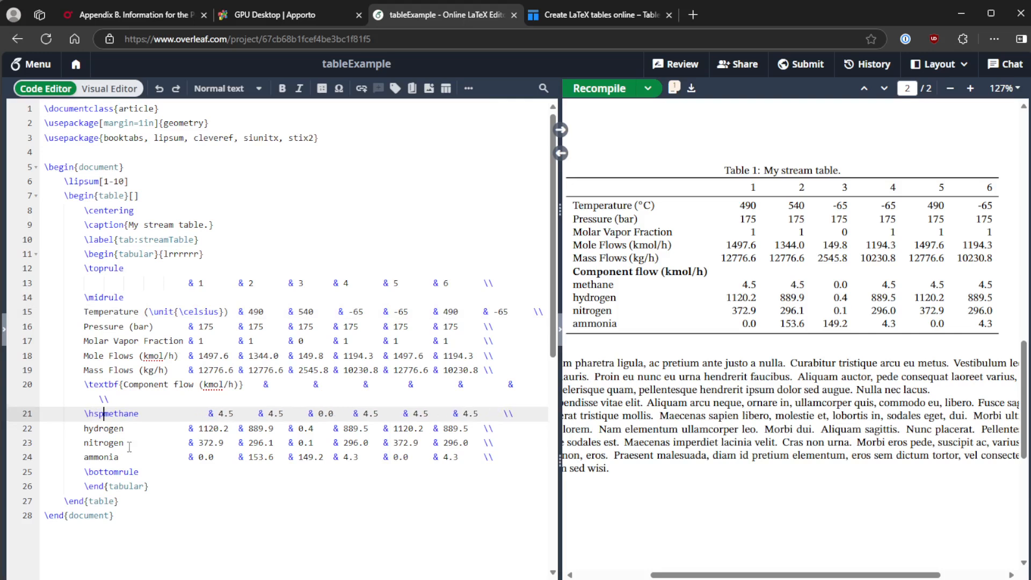
text(})
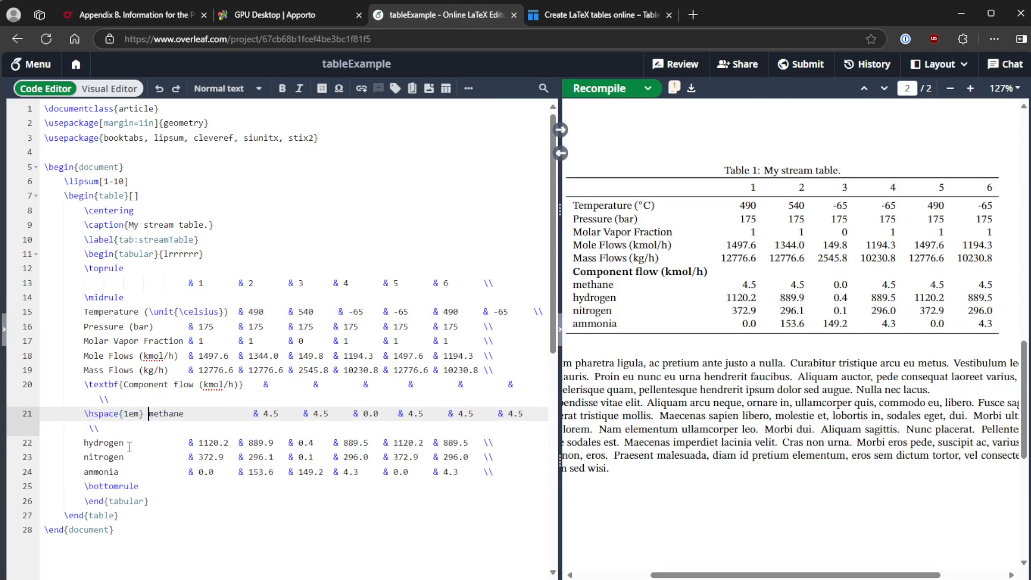
Copy the \hspace{1em} command and paste it before the hydrogen, nitrogen and ammonia row labels.
key(shift+Left)
key(shift+Left)
key(shift+Left)
key(shift+Left)
key(shift+Left)
key(shift+Left)
key(shift+Left)
key(shift+Left)
key(shift+Left)
key(shift+Left)
key(shift+Left)
key(shift+Left)
key(shift+Left)
key(ctrl+c)
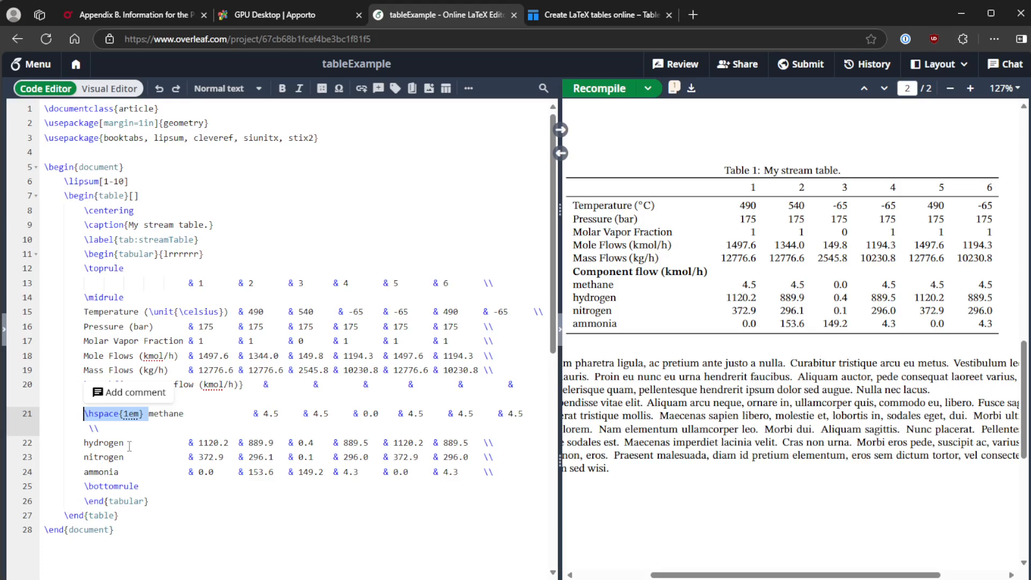
drag(561, 271, 628, 274)
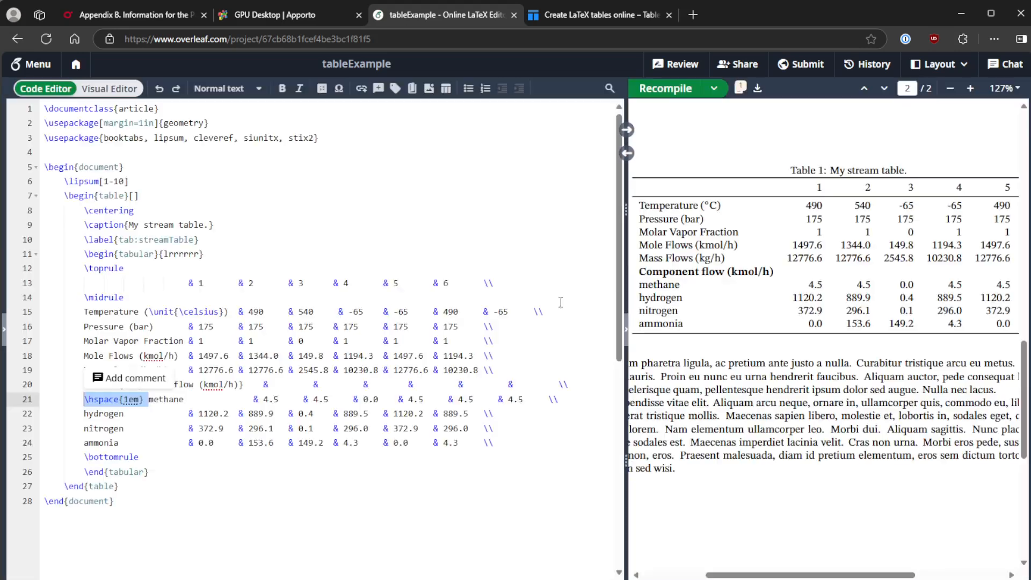
click(84, 415)
key(ctrl+v)
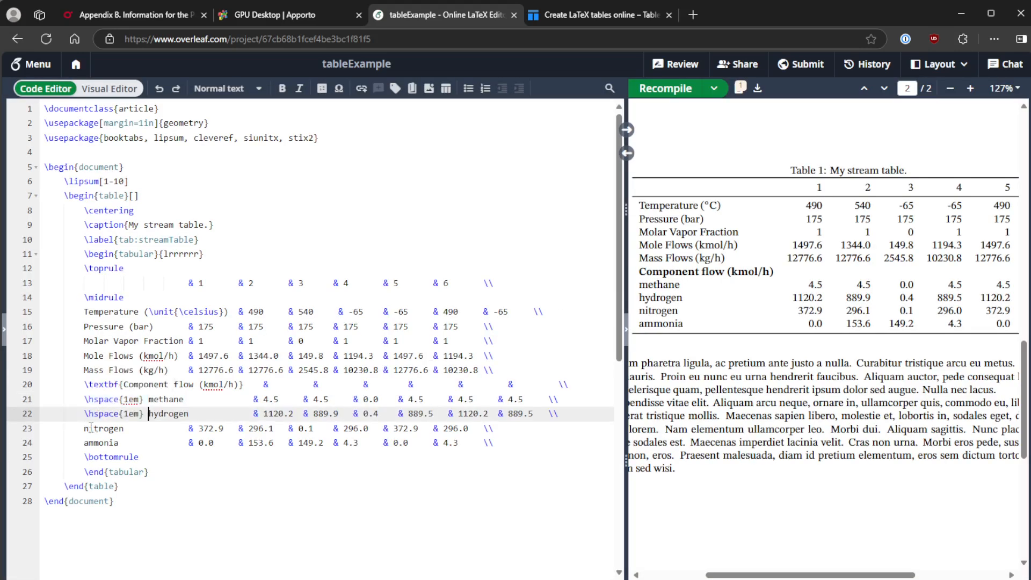
click(85, 429)
key(ctrl+v)
click(84, 444)
key(ctrl+v)
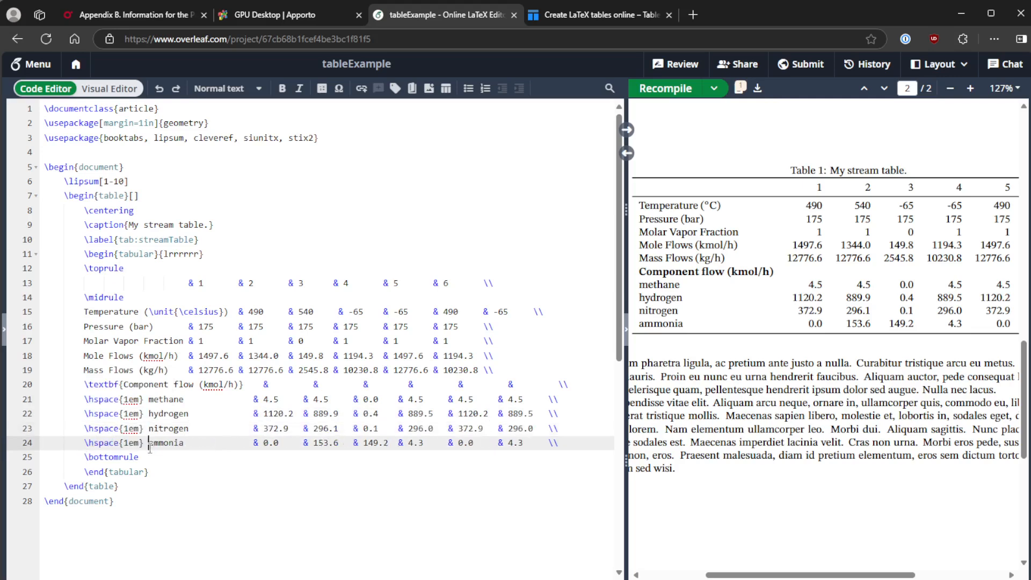
Recompile the document to render the indented component rows in the table.
click(681, 90)
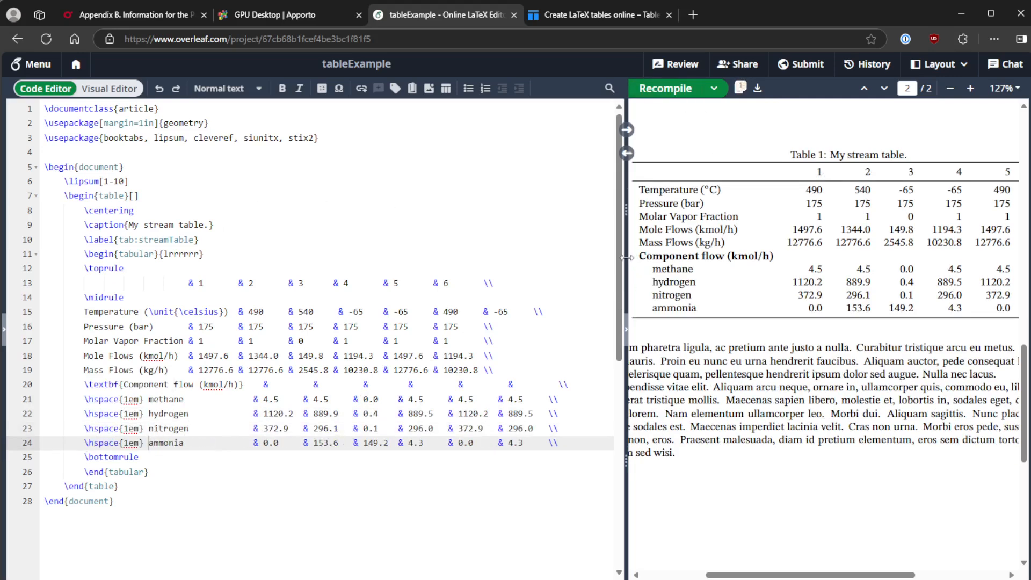
drag(626, 257, 525, 260)
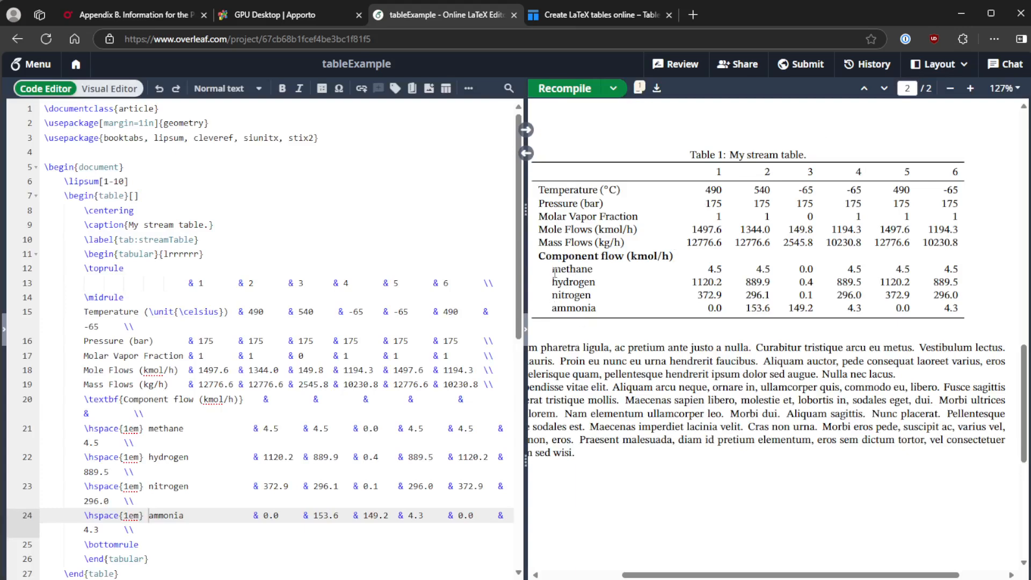
click(950, 88)
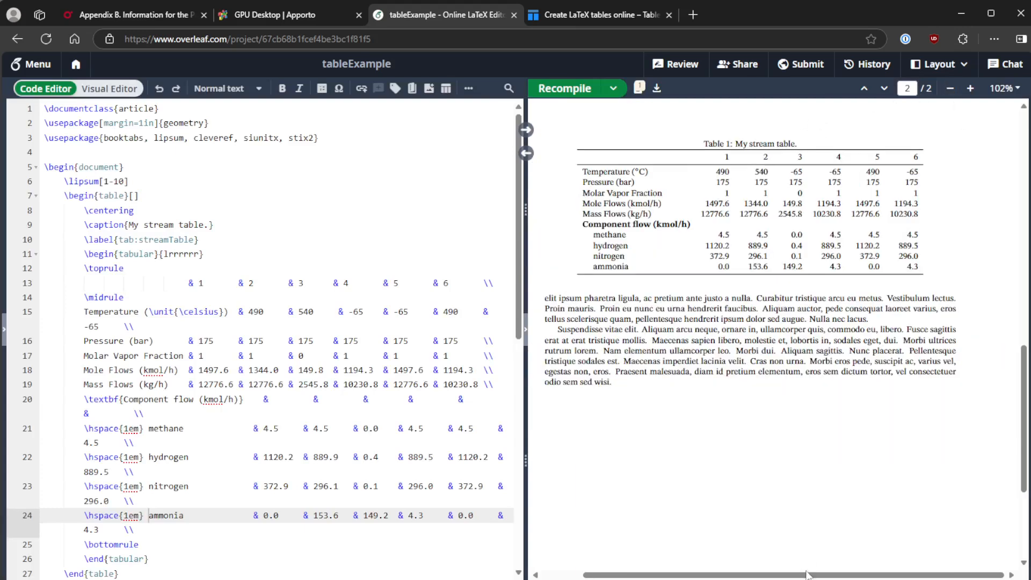
drag(808, 575, 788, 575)
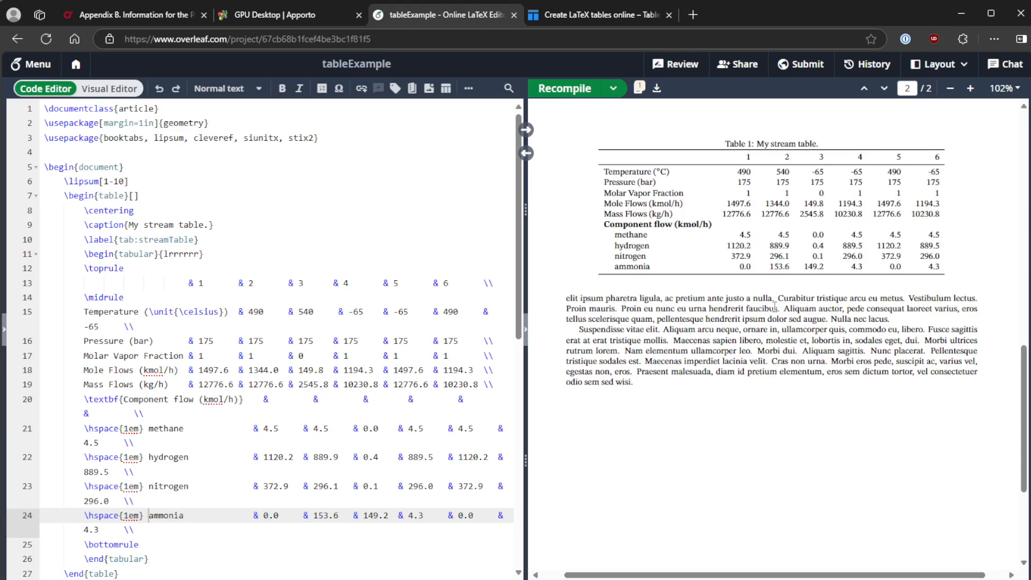